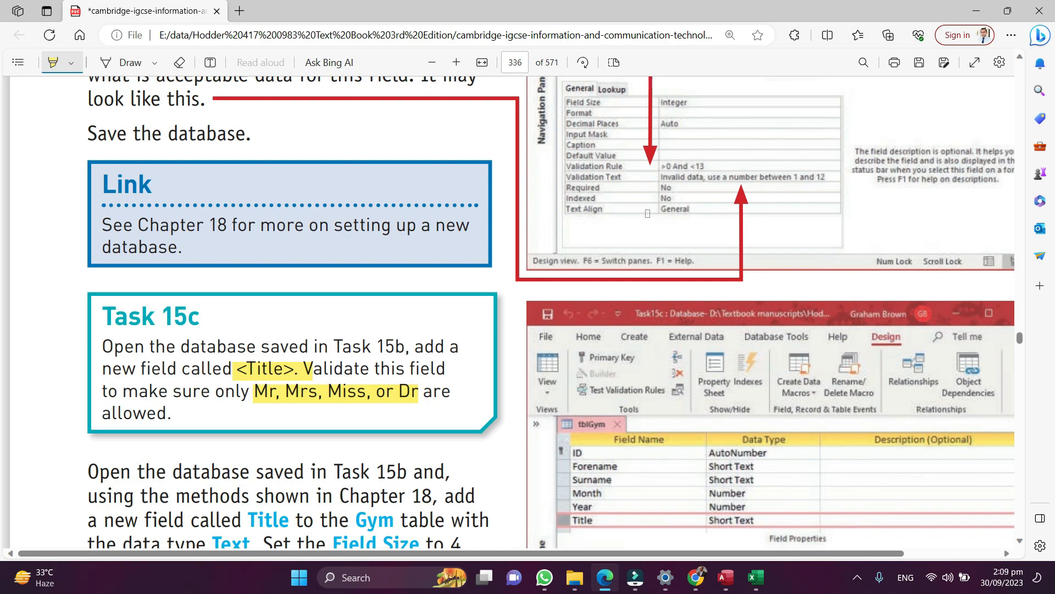
# Review the validation instructions for Tasks 15a to 15d in the textbook PDF
pyautogui.scroll(-10, 532, 260)
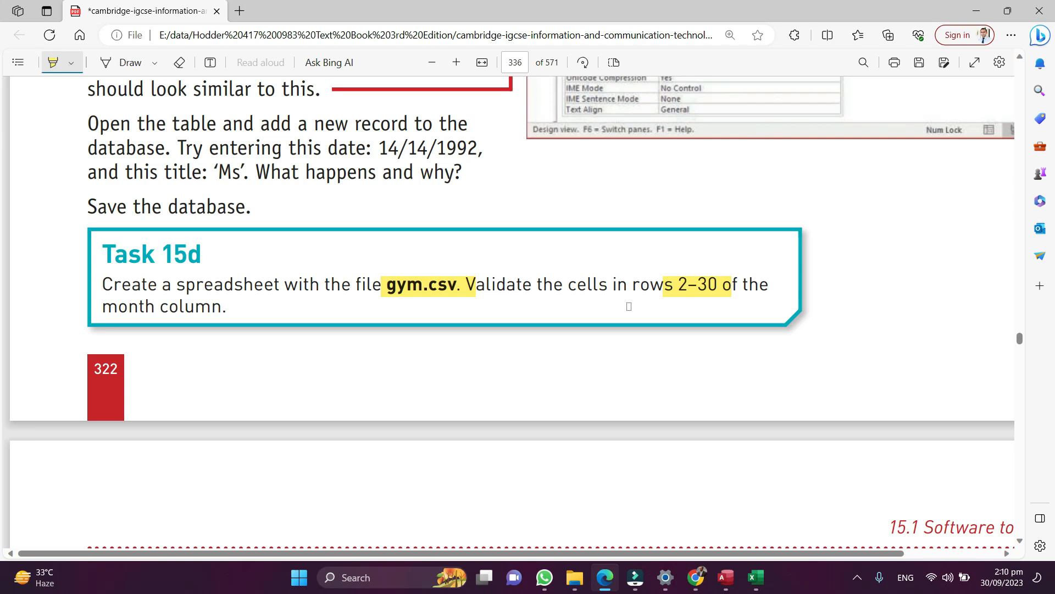
pyautogui.scroll(10, 629, 306)
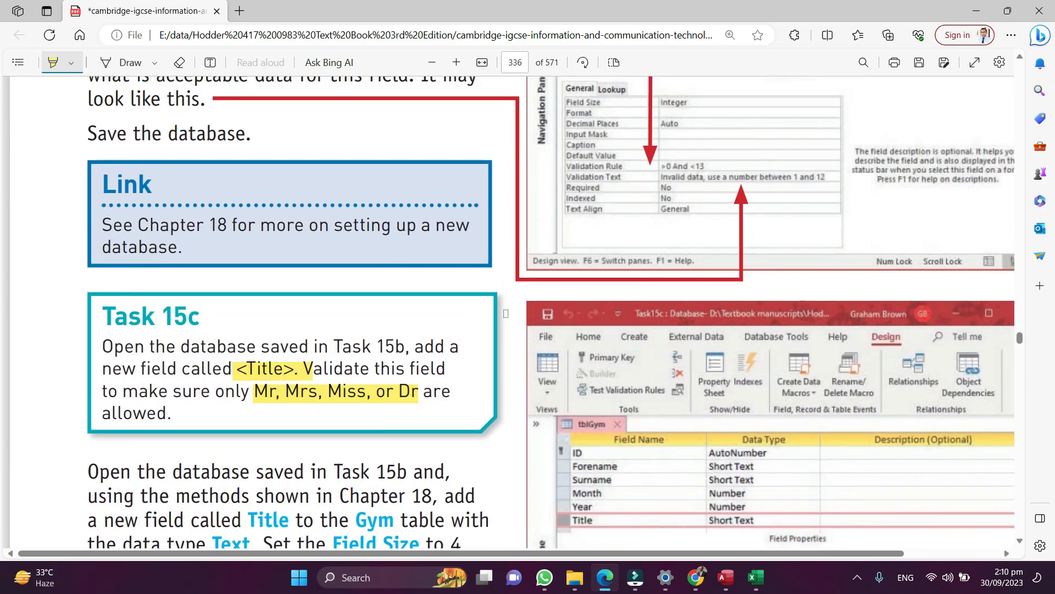
pyautogui.scroll(10, 505, 313)
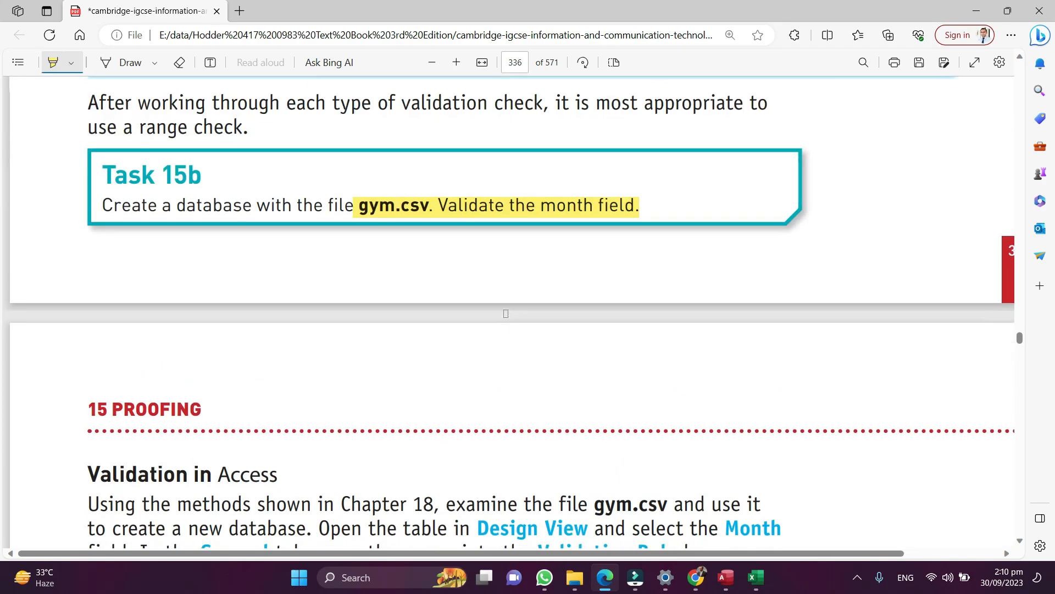
pyautogui.scroll(6, 505, 313)
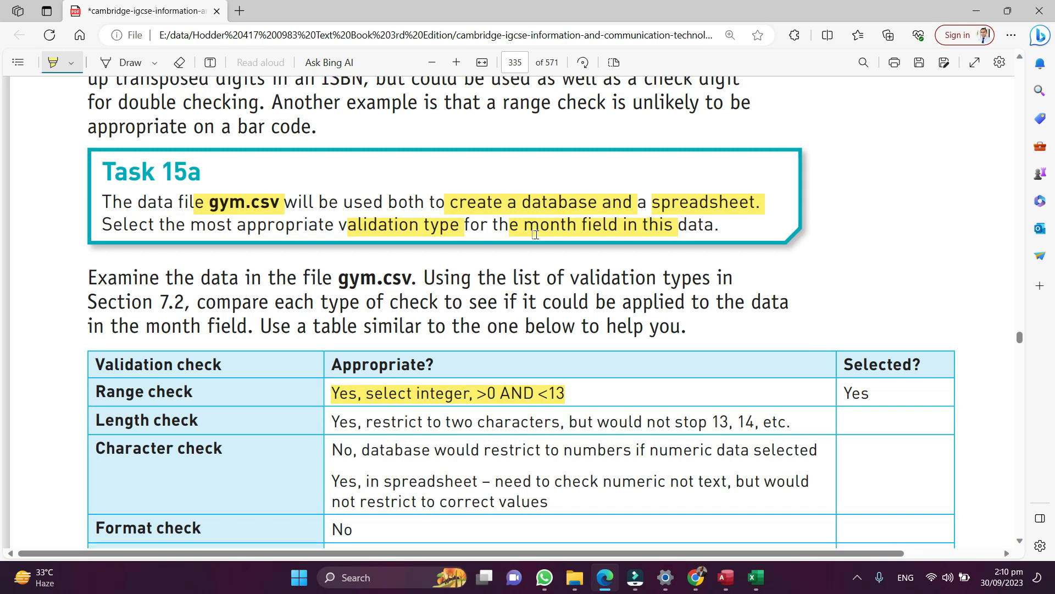
pyautogui.scroll(-7, 534, 234)
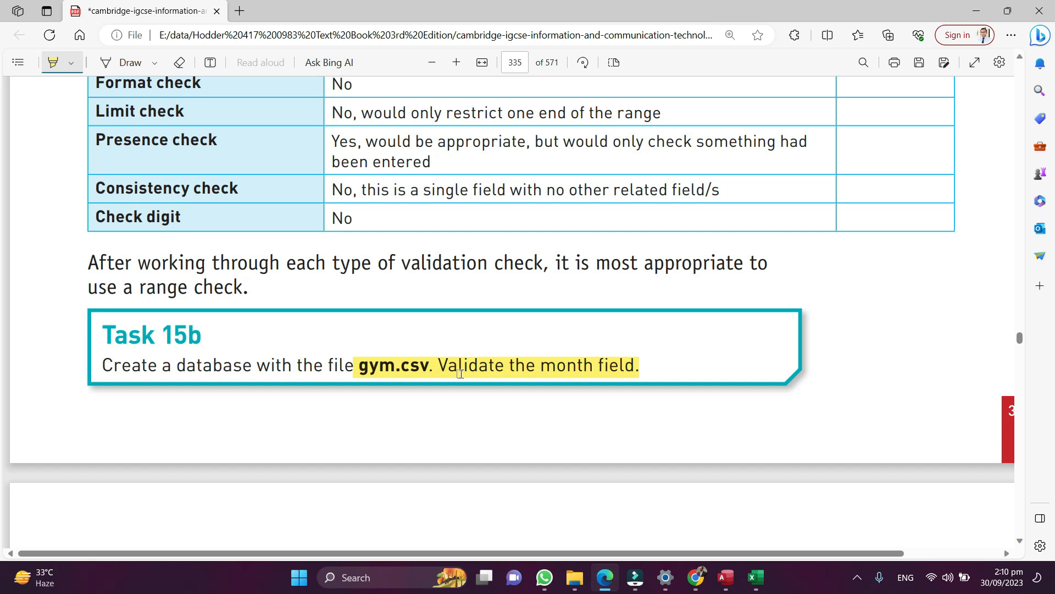
pyautogui.scroll(-15, 460, 373)
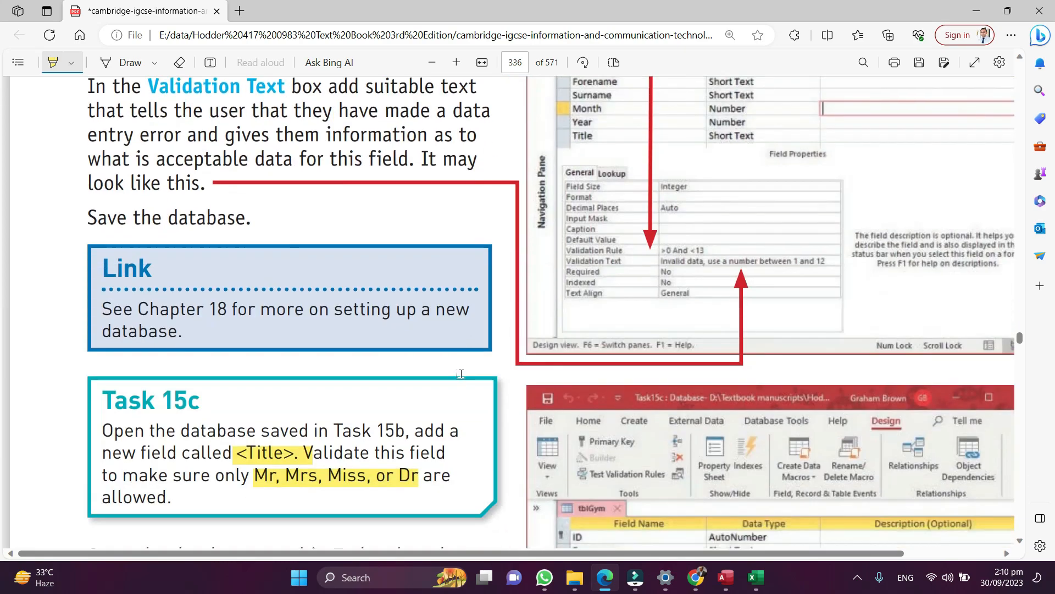
pyautogui.scroll(-15, 460, 373)
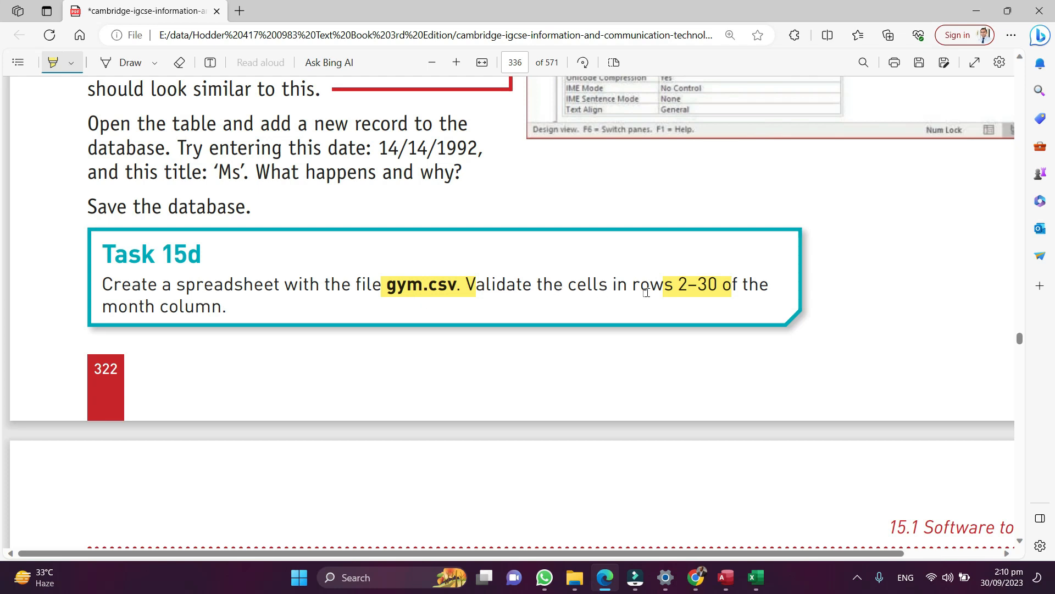
pyautogui.scroll(10, 646, 293)
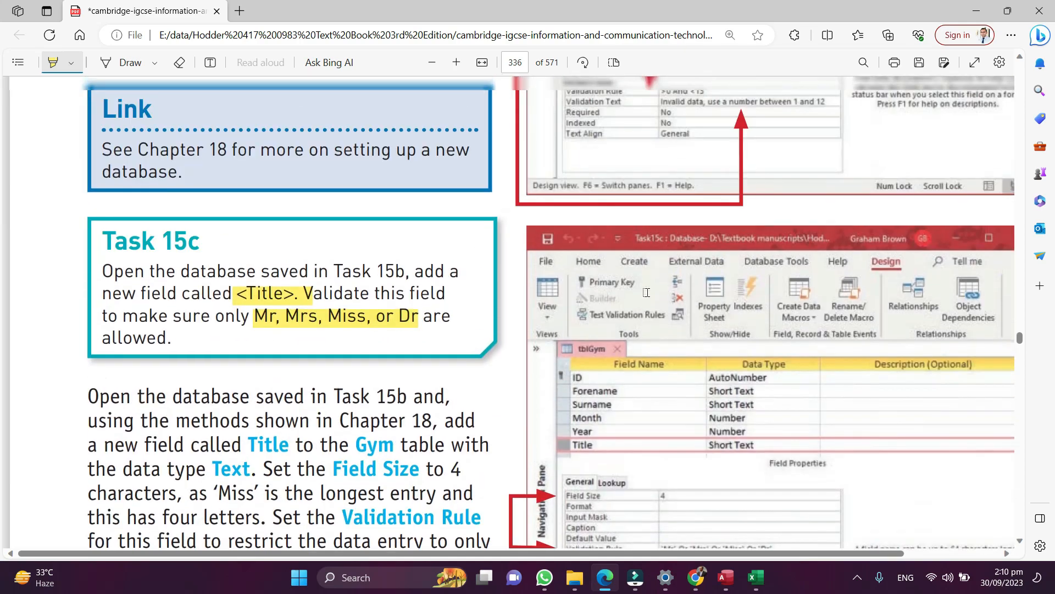
# Highlight "Task 15b" in the Task 15c instructions of the textbook
pyautogui.keyDown('ctrl'); pyautogui.scroll(3, 228, 308); pyautogui.keyUp('ctrl')
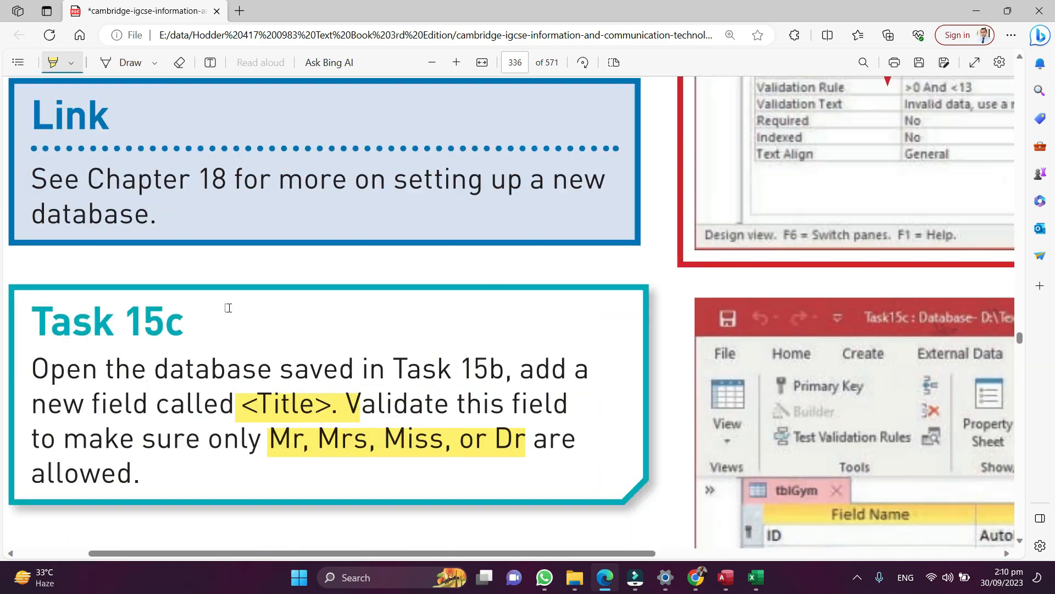
pyautogui.scroll(-2, 228, 308)
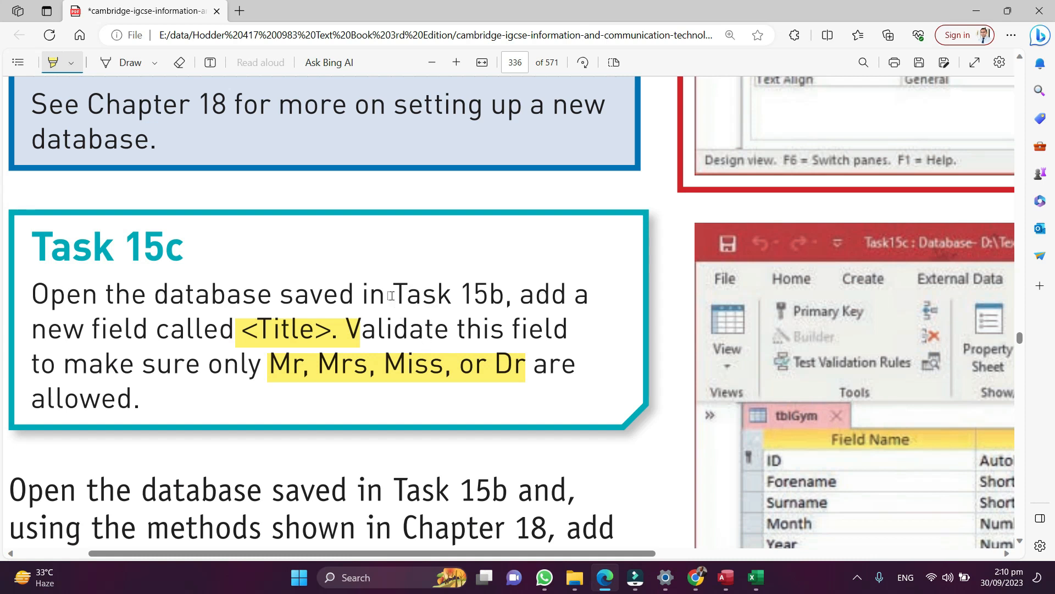
pyautogui.moveTo(386, 294); pyautogui.dragTo(504, 295)
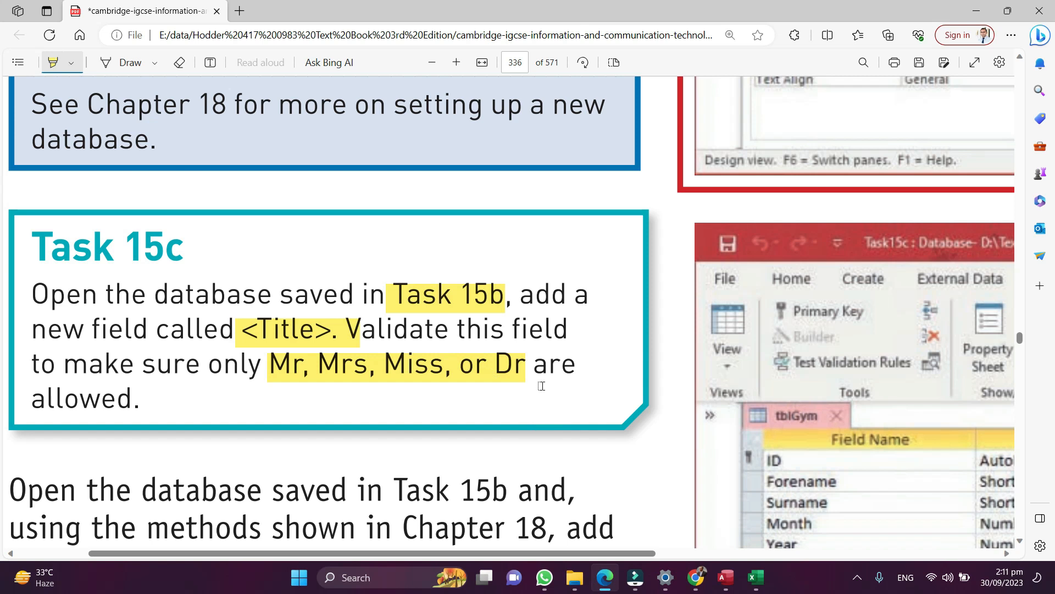
# Highlight the label Title, rows 2–30 and the allowed values Mr, Mrs, Miss and Dr in the Task 15e instructions
pyautogui.scroll(-15, 541, 386)
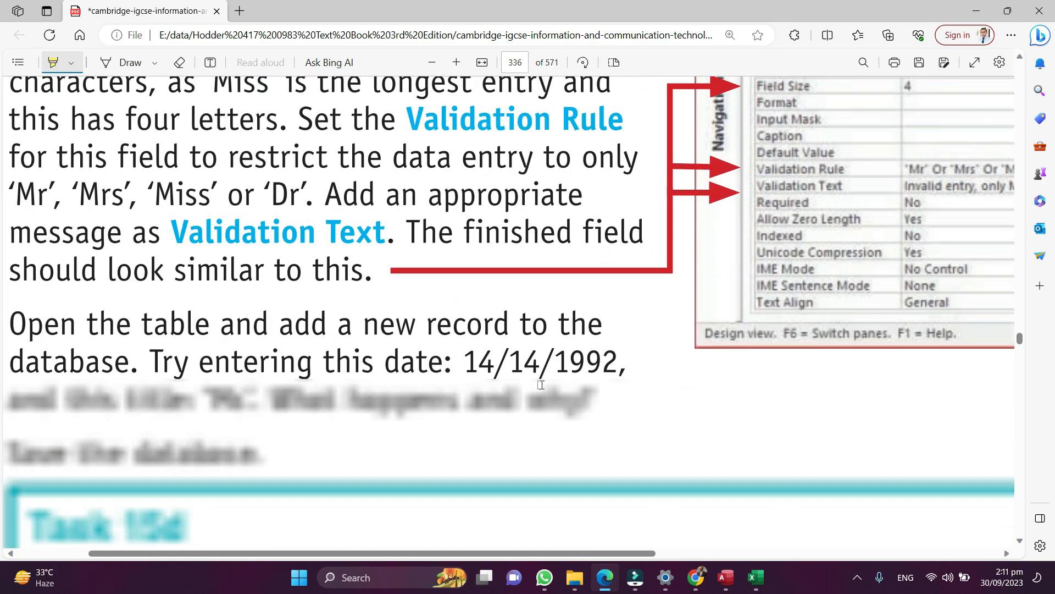
pyautogui.scroll(-10, 541, 385)
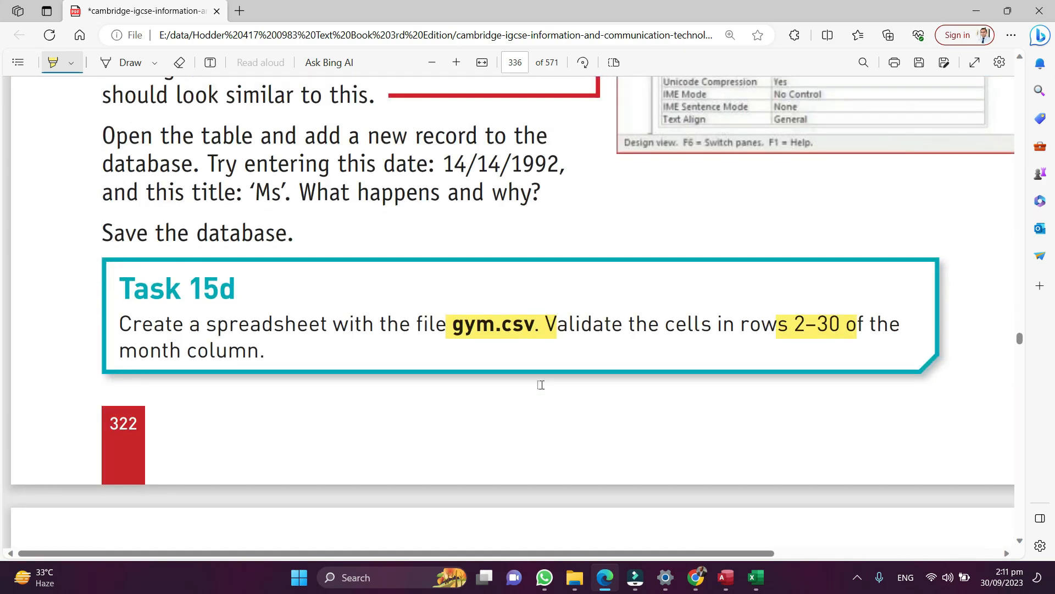
pyautogui.scroll(-15, 541, 384)
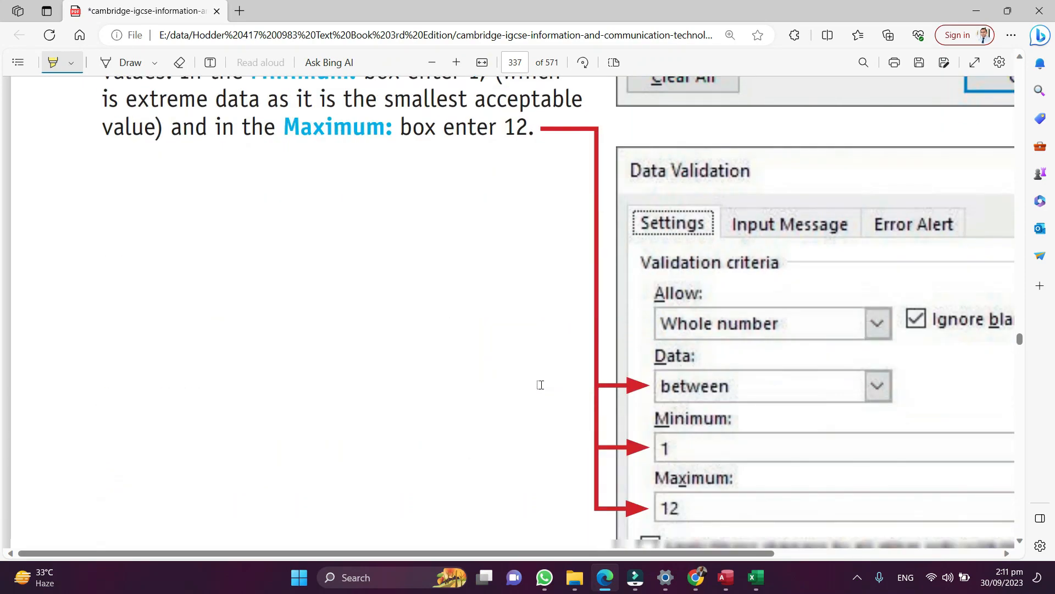
pyautogui.scroll(-6, 541, 384)
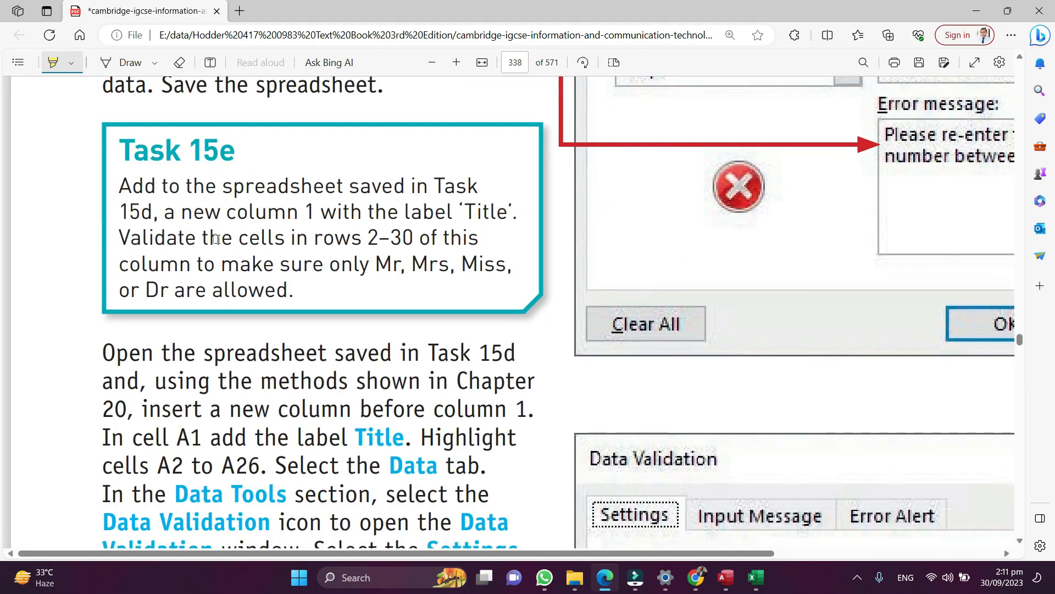
pyautogui.keyDown('ctrl'); pyautogui.scroll(2, 173, 191); pyautogui.keyUp('ctrl')
pyautogui.keyDown('ctrl'); pyautogui.scroll(1, 174, 192); pyautogui.keyUp('ctrl')
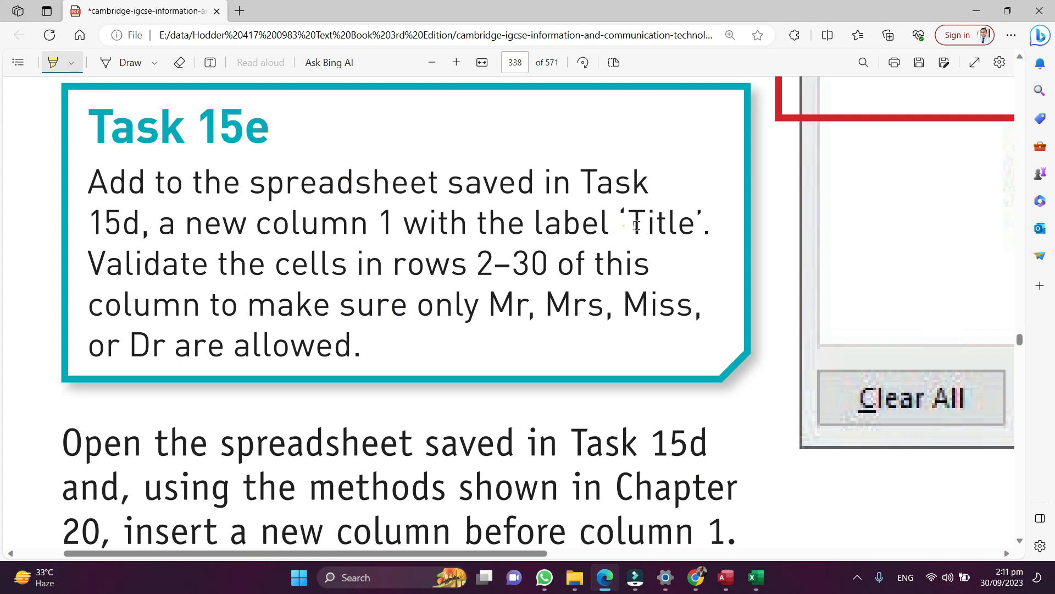
pyautogui.moveTo(623, 225); pyautogui.dragTo(686, 227)
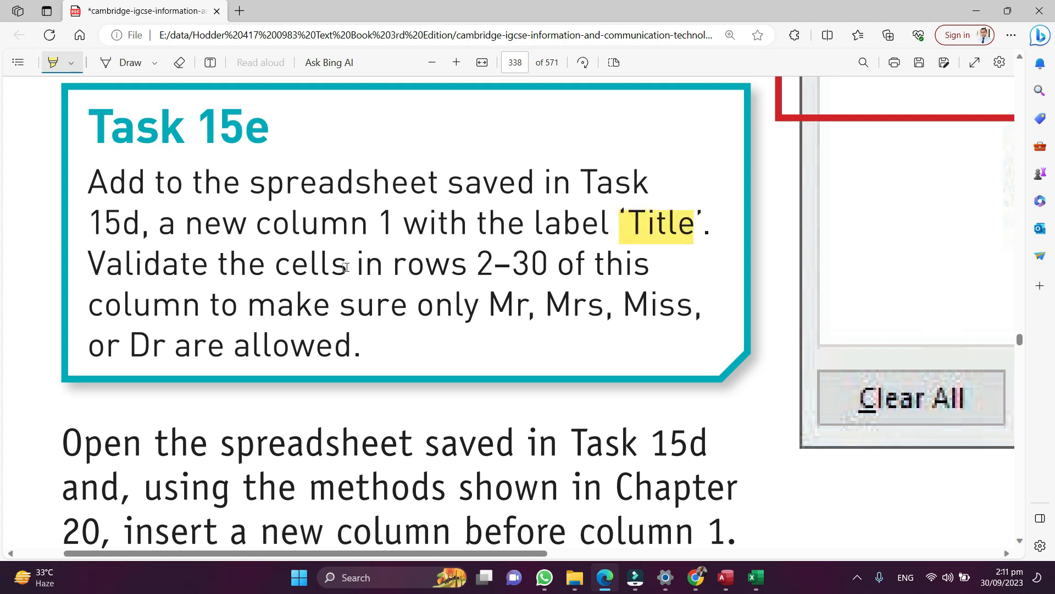
pyautogui.moveTo(386, 266); pyautogui.dragTo(552, 267)
pyautogui.moveTo(488, 304); pyautogui.dragTo(693, 307)
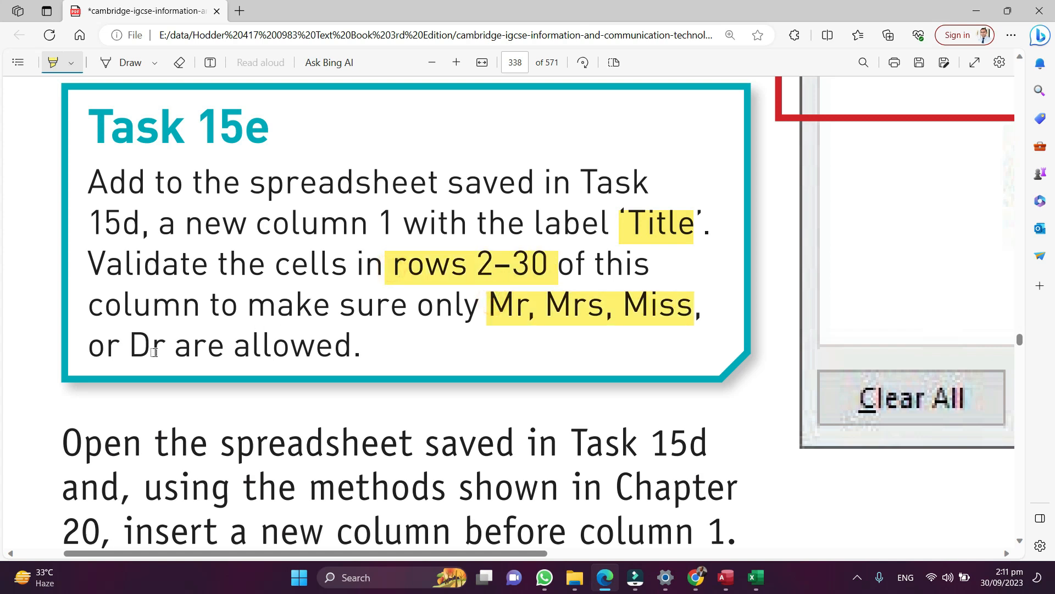
pyautogui.moveTo(166, 354); pyautogui.dragTo(126, 357)
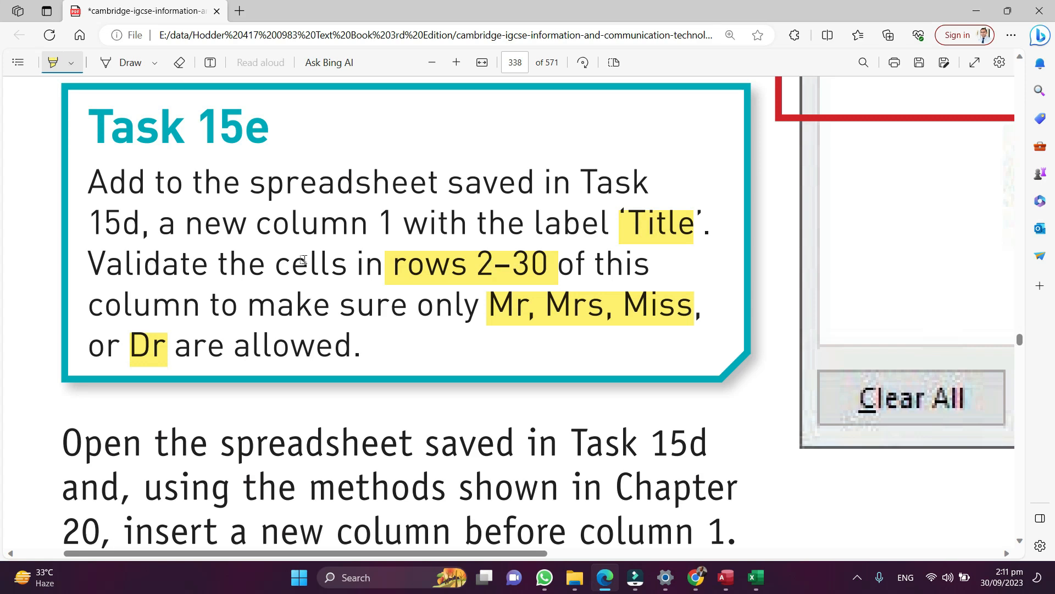
# Return to the Task 15c instructions in the textbook and switch to the task15a database in Access
pyautogui.scroll(-3, 263, 241)
pyautogui.scroll(15, 275, 243)
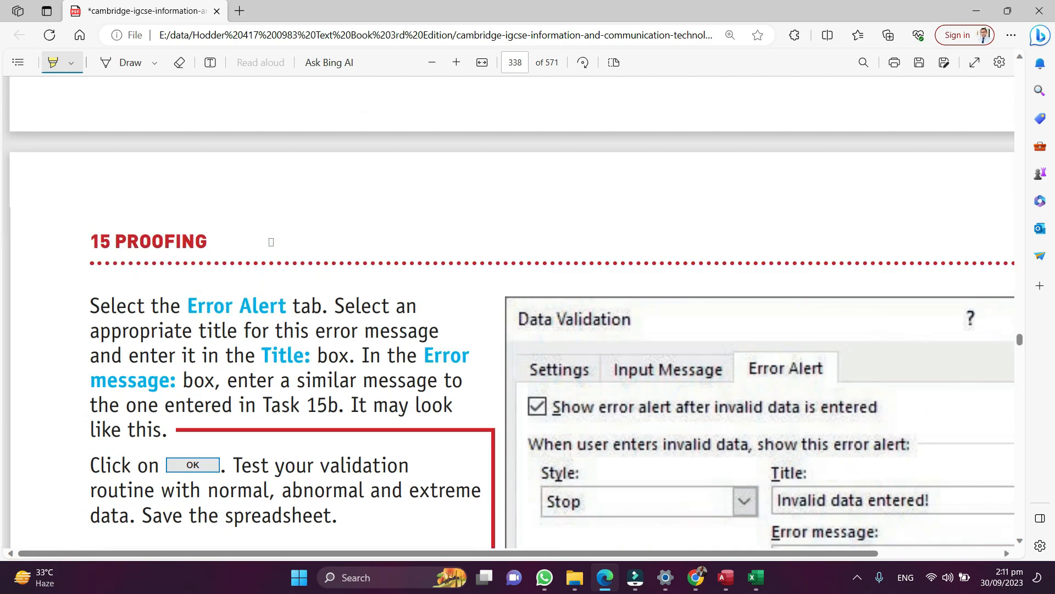
pyautogui.scroll(15, 275, 243)
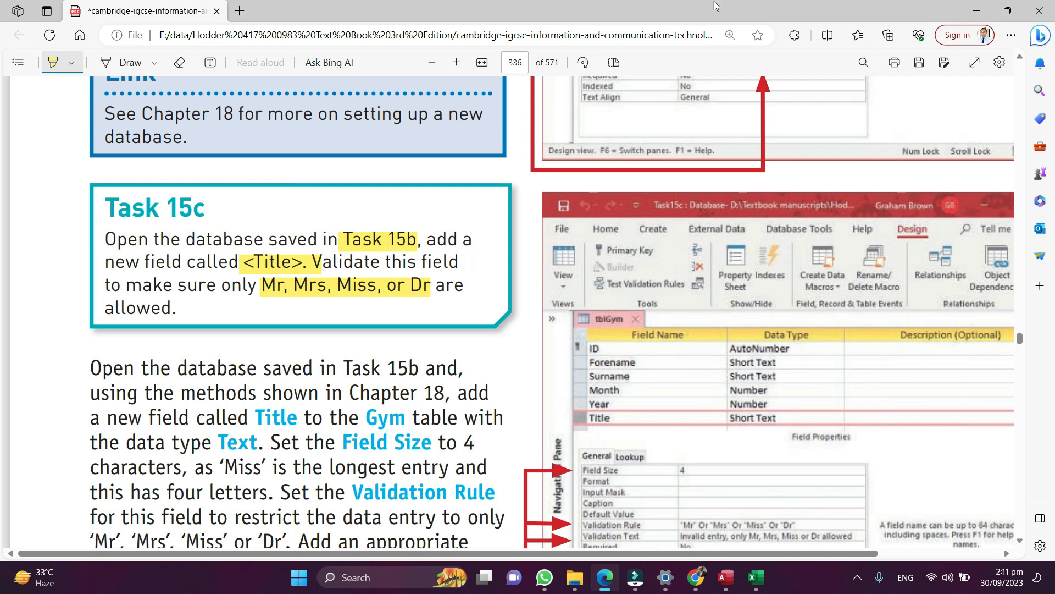
pyautogui.click(984, 11)
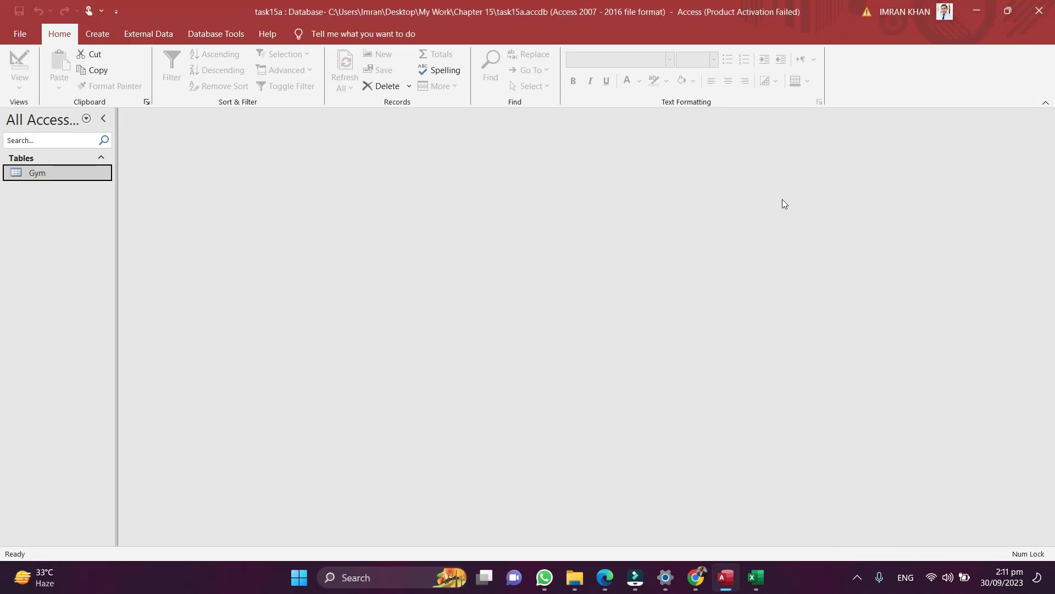
# Open the Gym table in Design View and insert a Short Text field named Title above Forename
pyautogui.rightClick(85, 176)
pyautogui.click(105, 206)
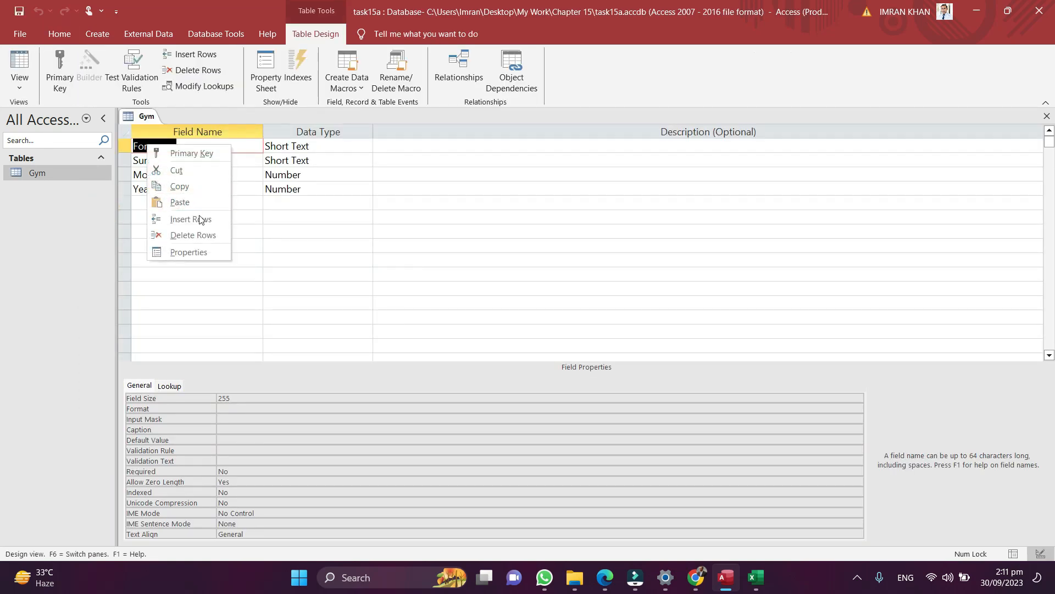
pyautogui.click(199, 218)
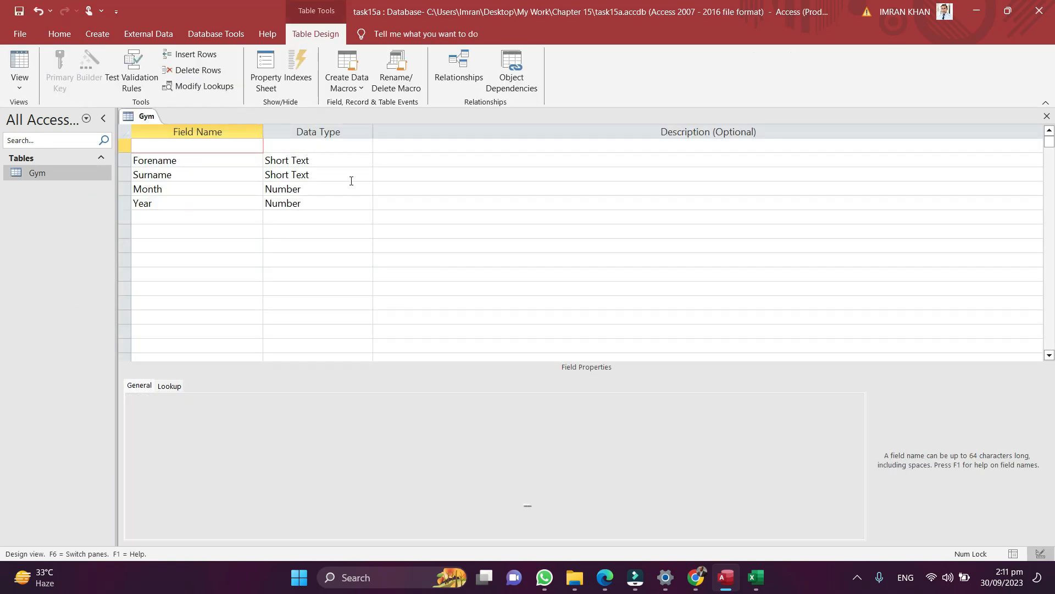
pyautogui.write('Title')
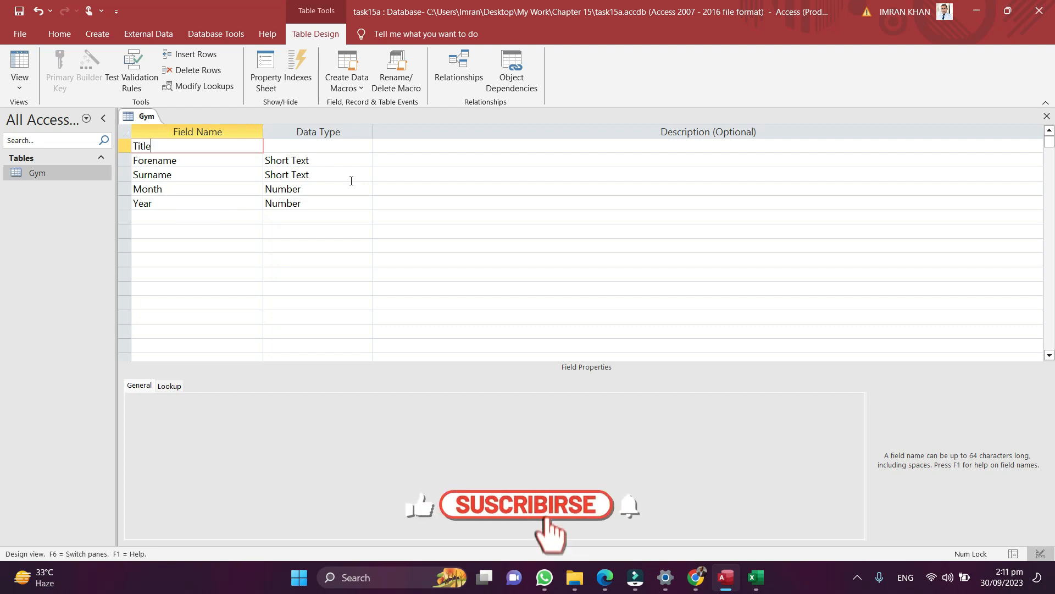
pyautogui.press('Tab')
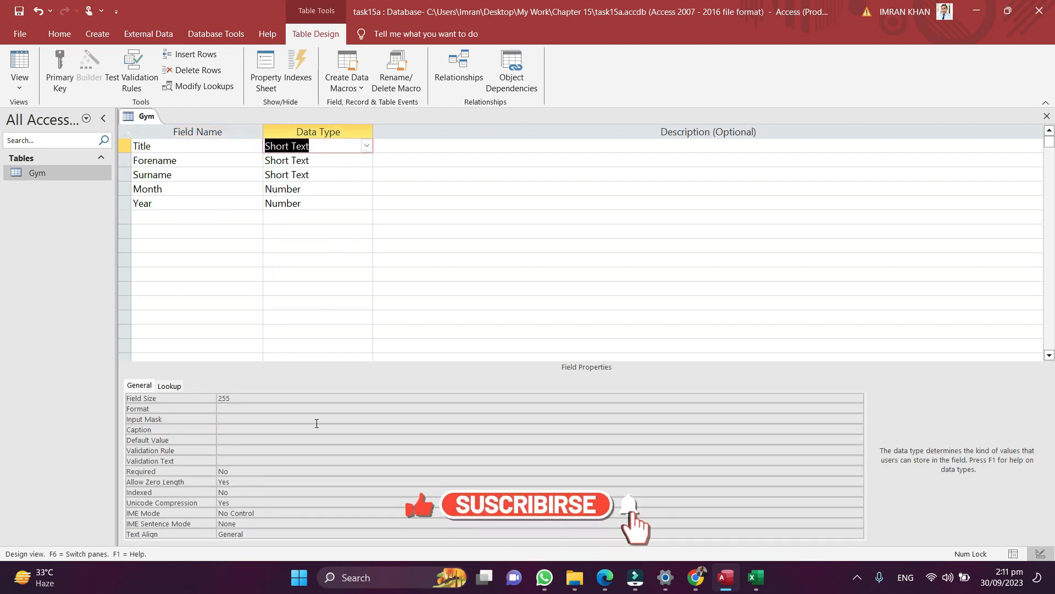
# Check the allowed titles in Task 15c of the textbook, and set the Title field's size to 4 in Access
pyautogui.click(613, 574)
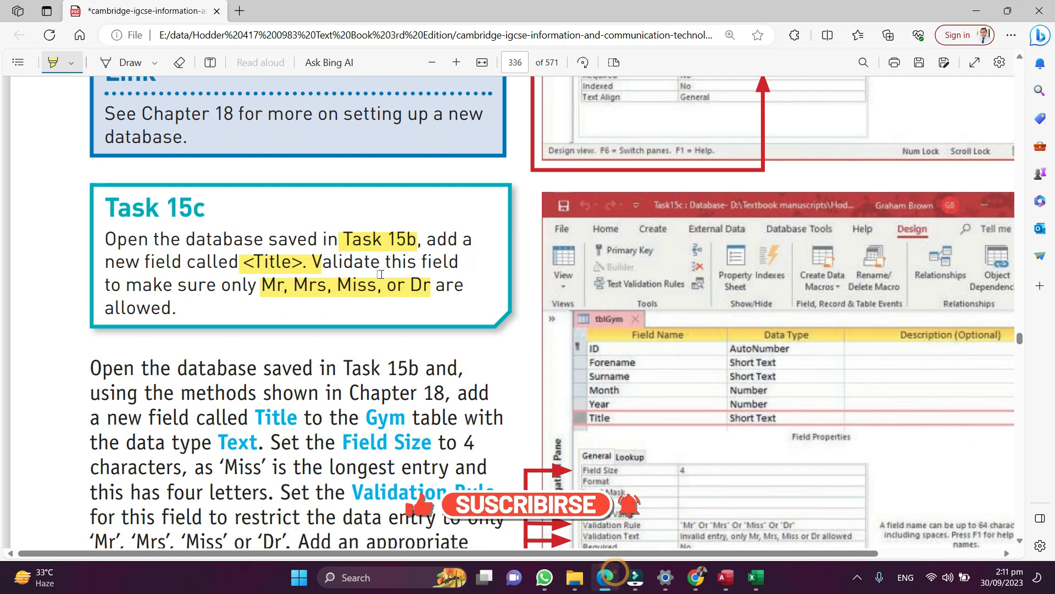
pyautogui.click(374, 284)
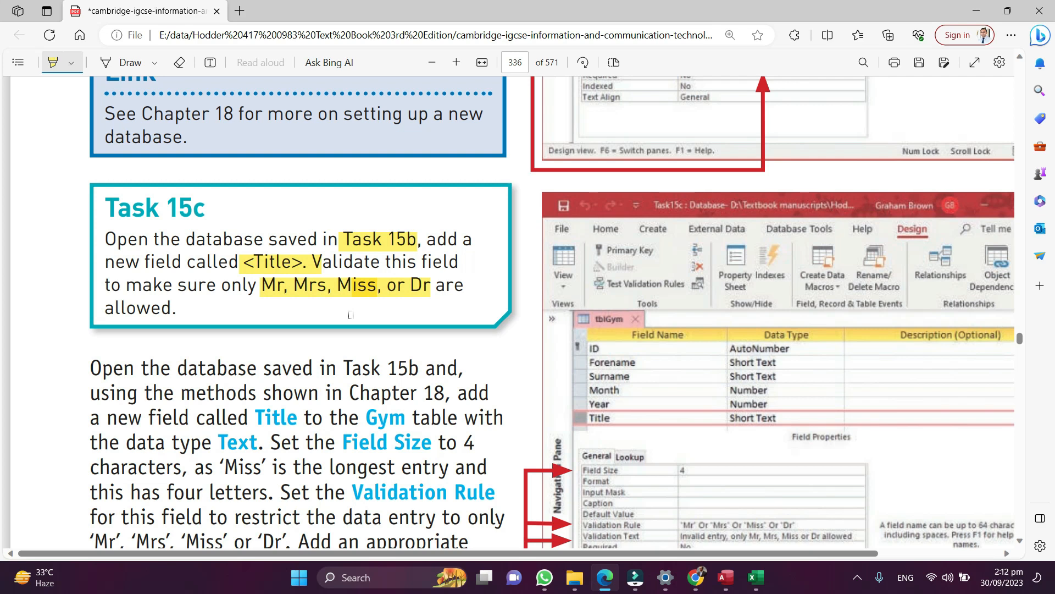
pyautogui.hotkey('alt', 'Tab')
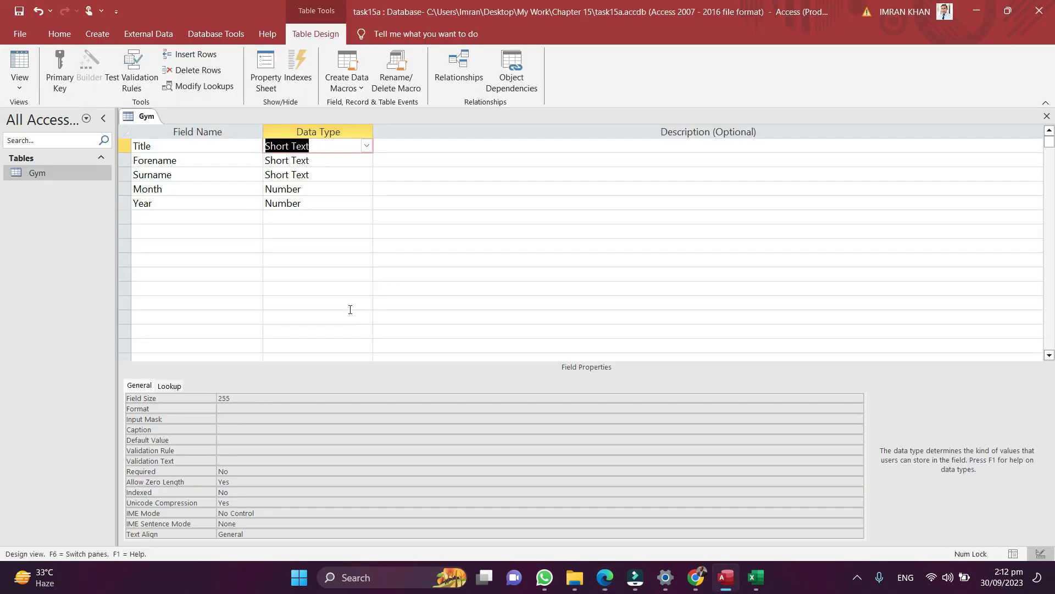
pyautogui.click(258, 398)
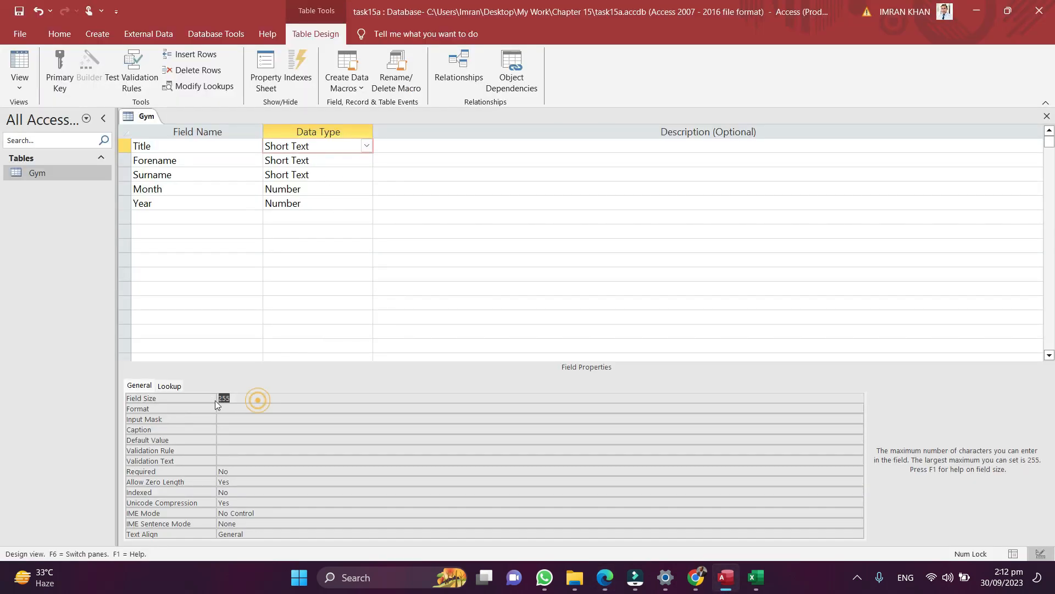
pyautogui.write('4')
pyautogui.click(238, 408)
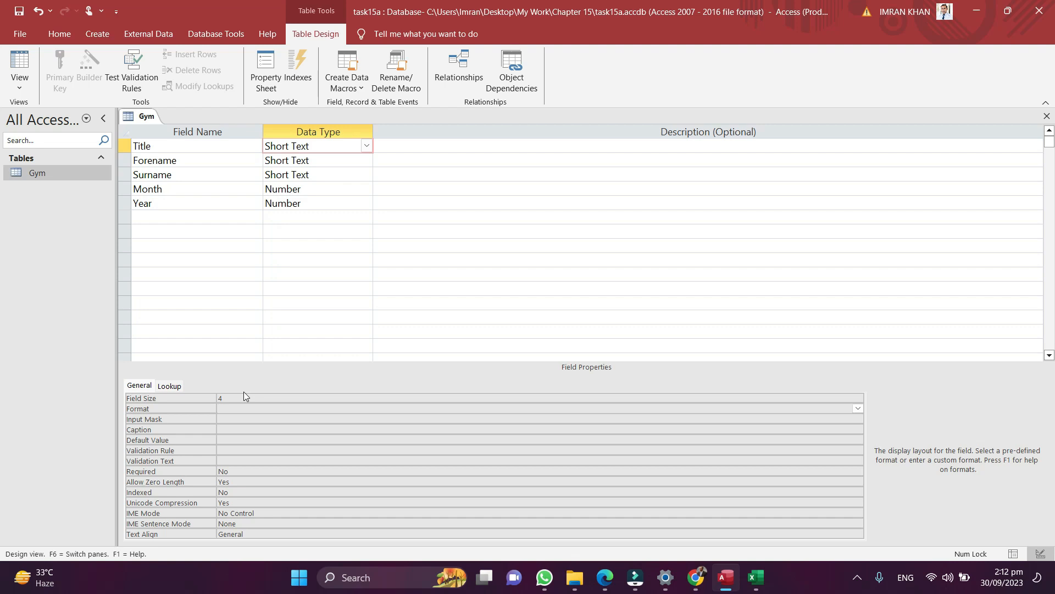
# Set the Title field's validation rule to "Mr" Or "Mrs" Or "Miss" Or "Dr"
pyautogui.click(239, 431)
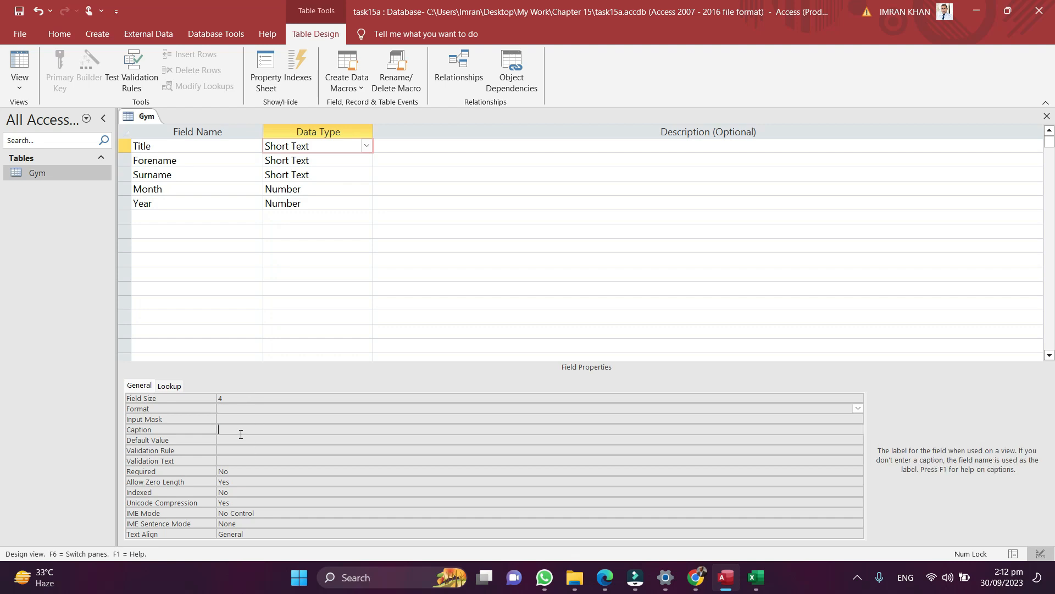
pyautogui.click(235, 449)
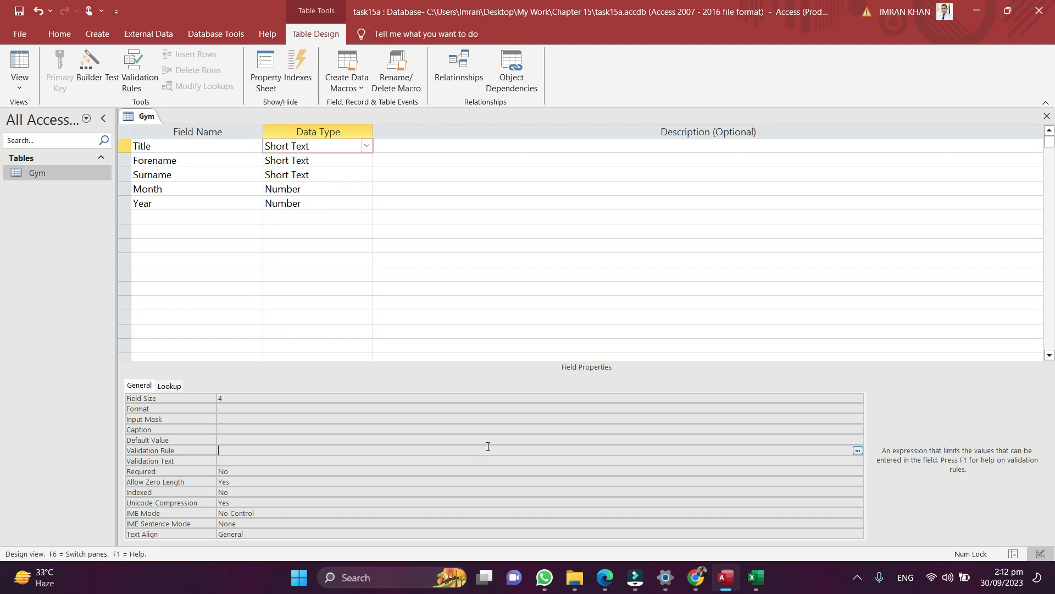
pyautogui.write('"Mr" or "Mrs" or "Miss" or "Dr"')
pyautogui.click(399, 462)
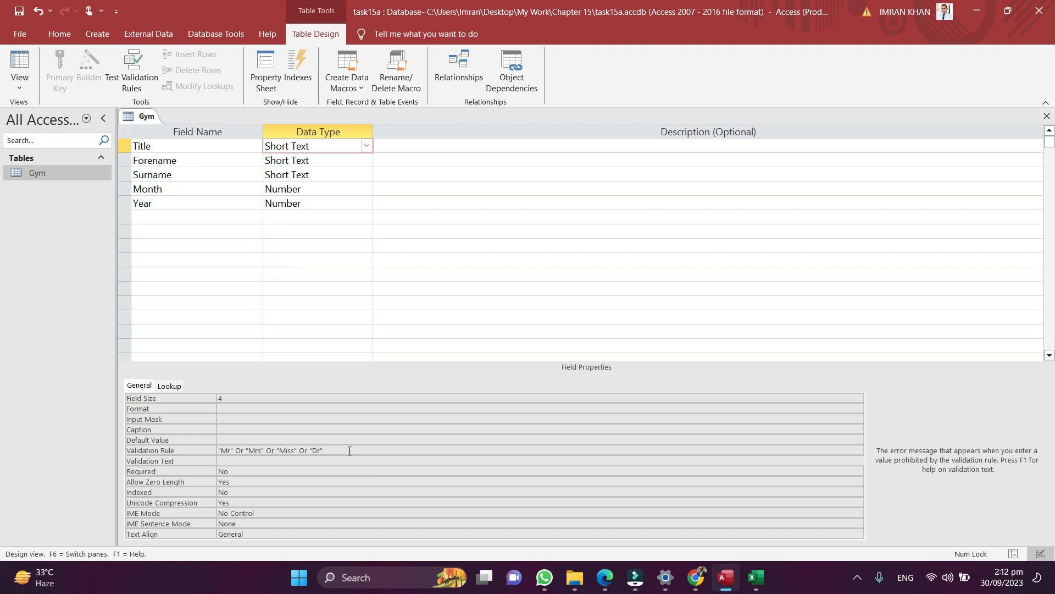
# Copy the Title field's validation rule into a new Notepad document and enlarge the text
pyautogui.moveTo(348, 450); pyautogui.dragTo(219, 450)
pyautogui.hotkey('ctrl', 'c')
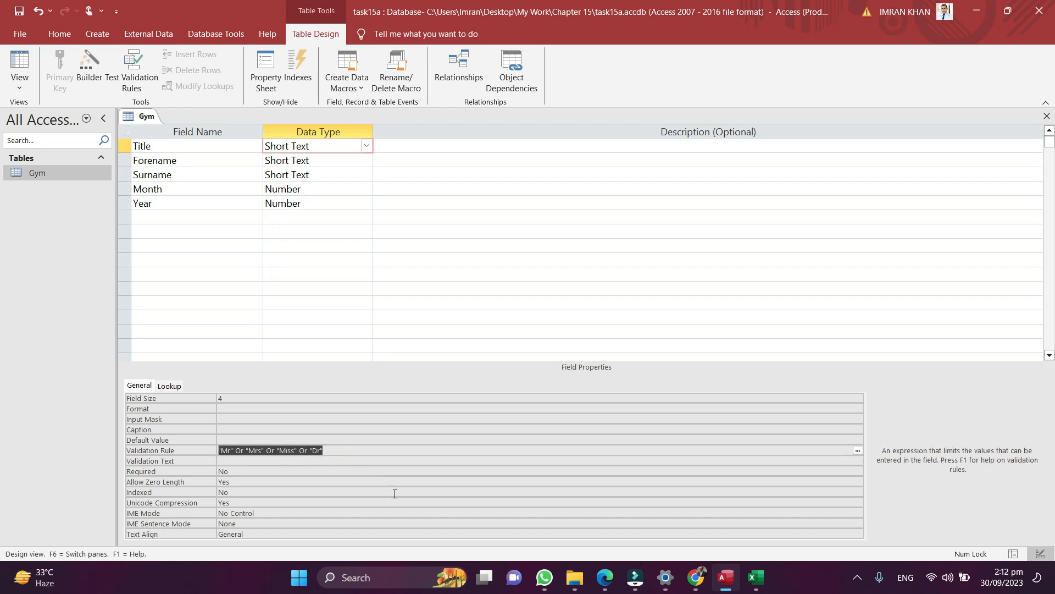
pyautogui.press('super')
pyautogui.write('note')
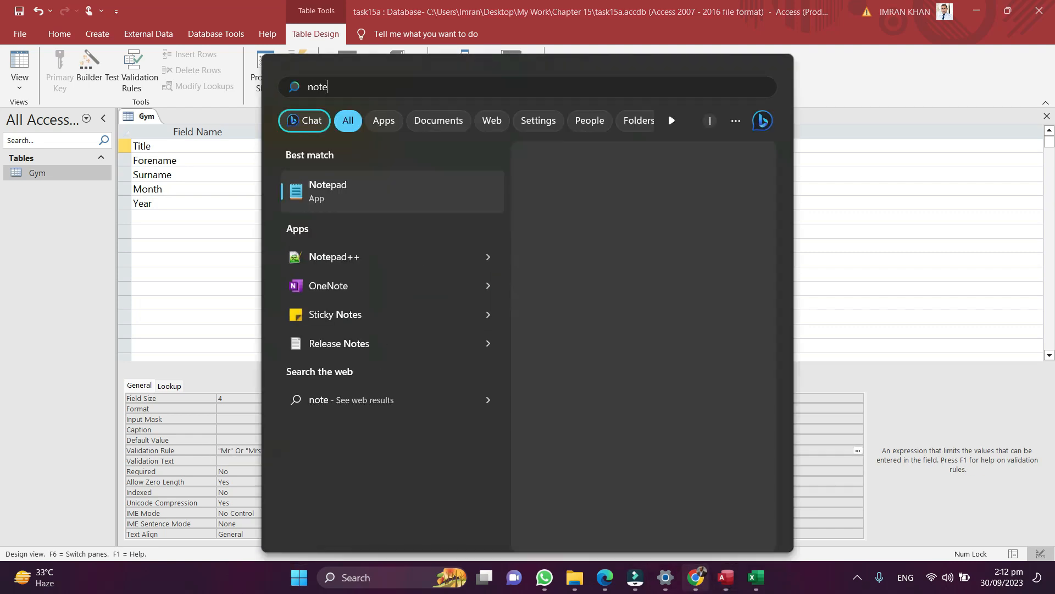
pyautogui.press('Return')
pyautogui.hotkey('ctrl', 'v')
pyautogui.scroll(7, 507, 396)
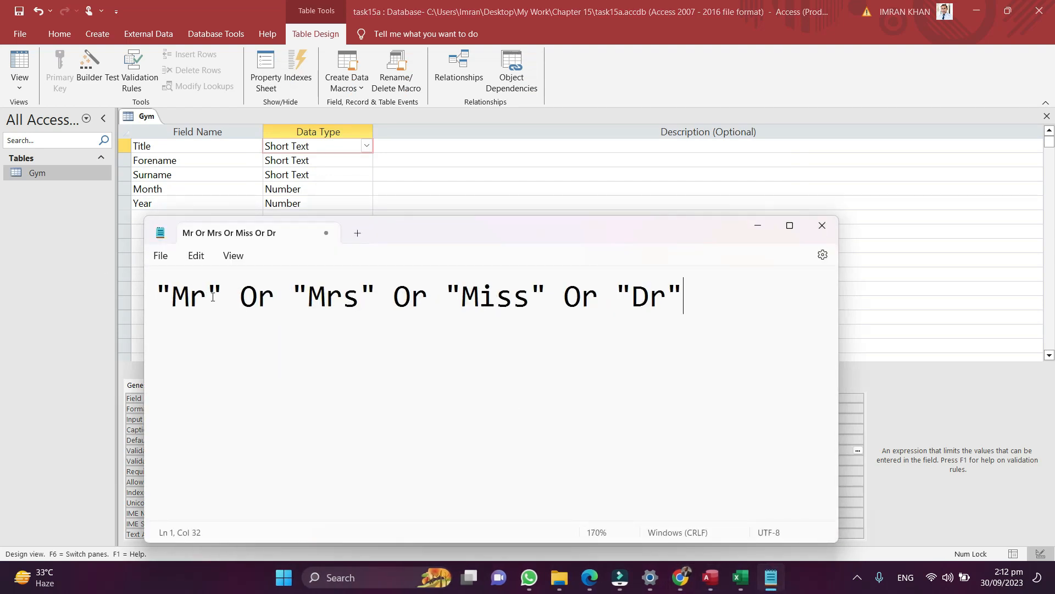
# Examine how the rule in Notepad encloses each title in quotation marks and separates them with Or
pyautogui.click(213, 294)
pyautogui.doubleClick(213, 295)
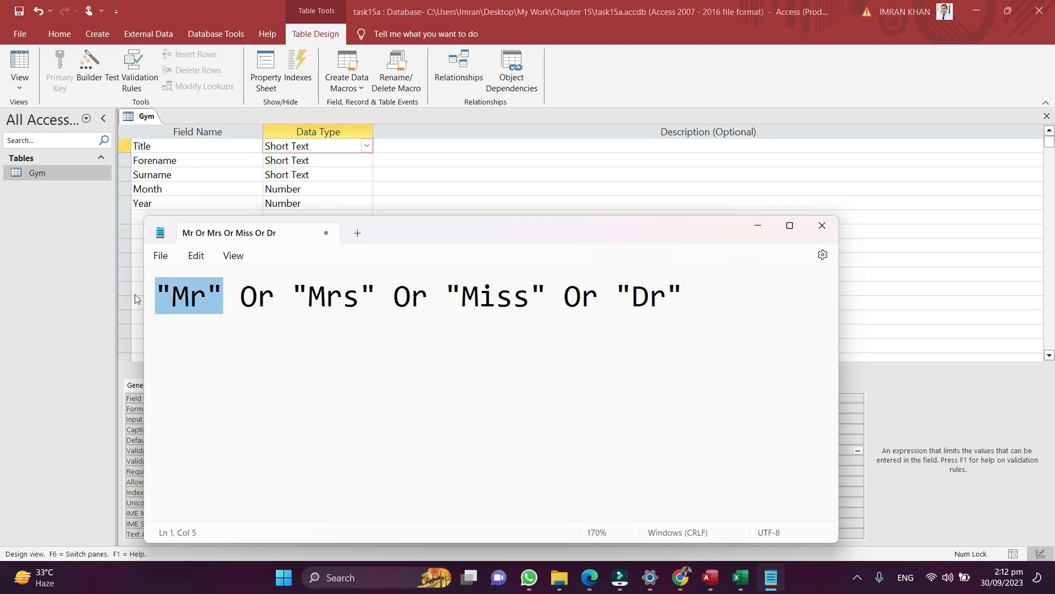
pyautogui.doubleClick(272, 292)
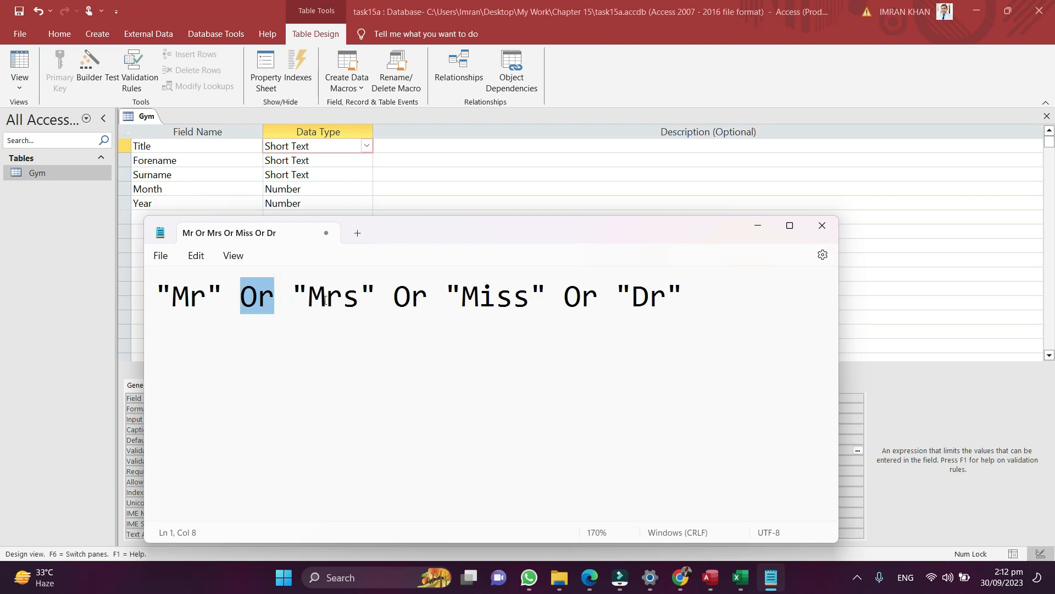
pyautogui.doubleClick(295, 282)
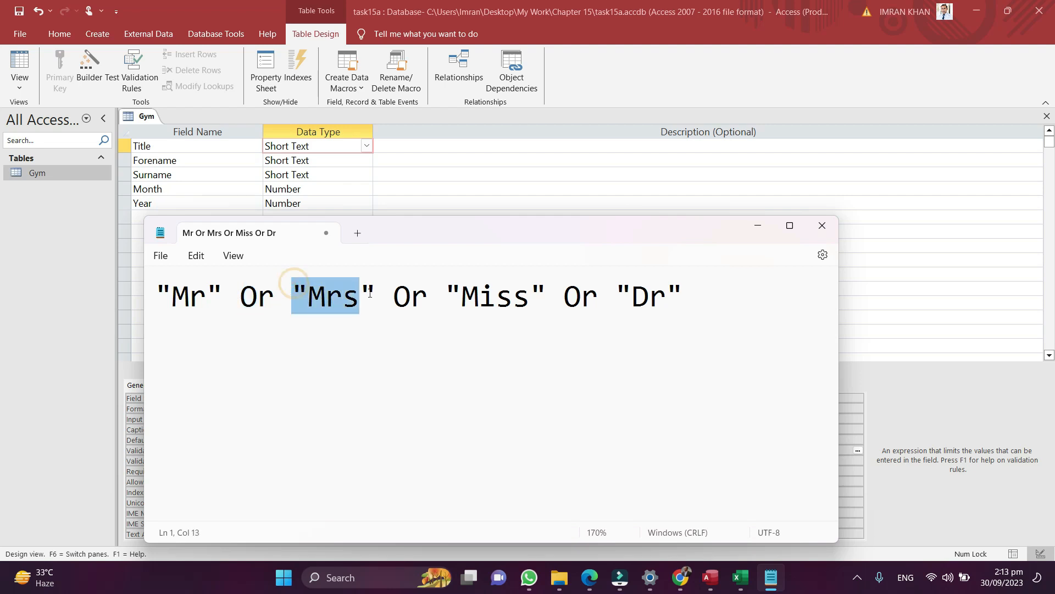
pyautogui.click(480, 296)
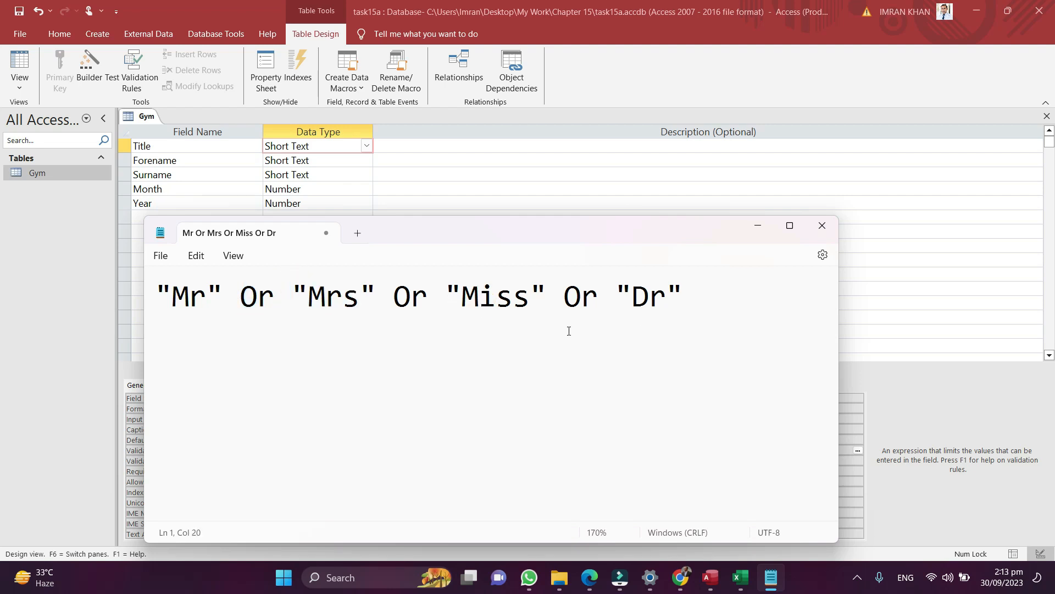
# Switch back to Access, dismiss the Expression Builder, and set the Title field's validation text to: Please Enter " Mr, Miss, Mrs or Dr " Invaild Data Enter
pyautogui.hotkey('alt', 'Tab')
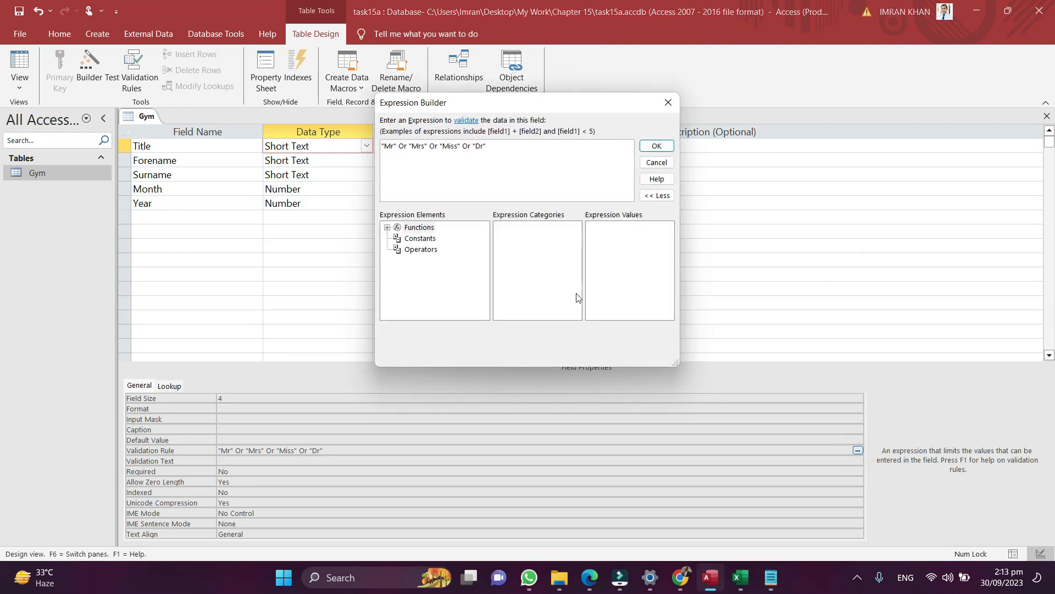
pyautogui.click(652, 163)
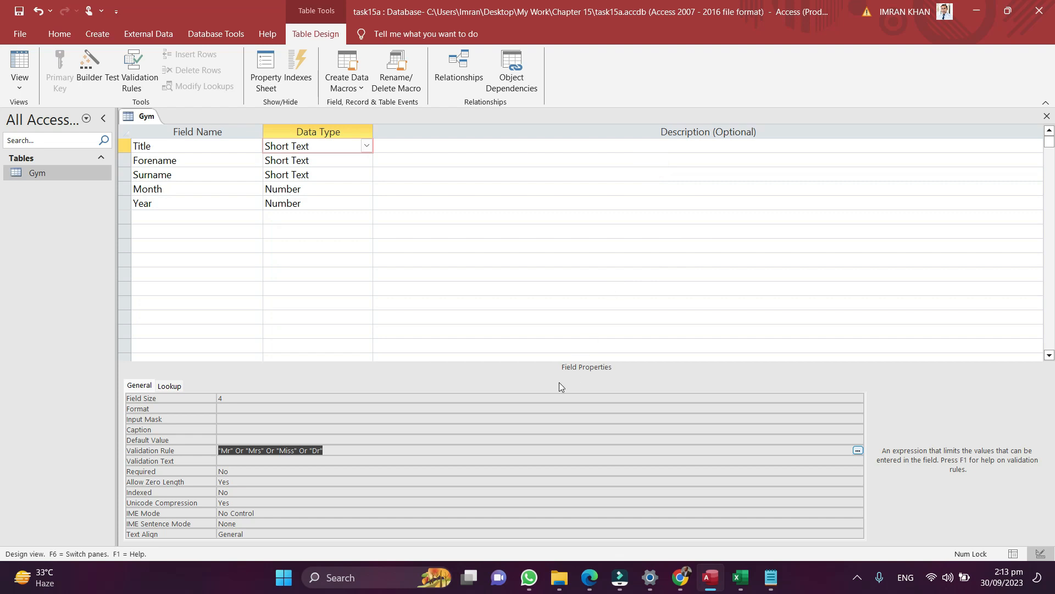
pyautogui.click(232, 462)
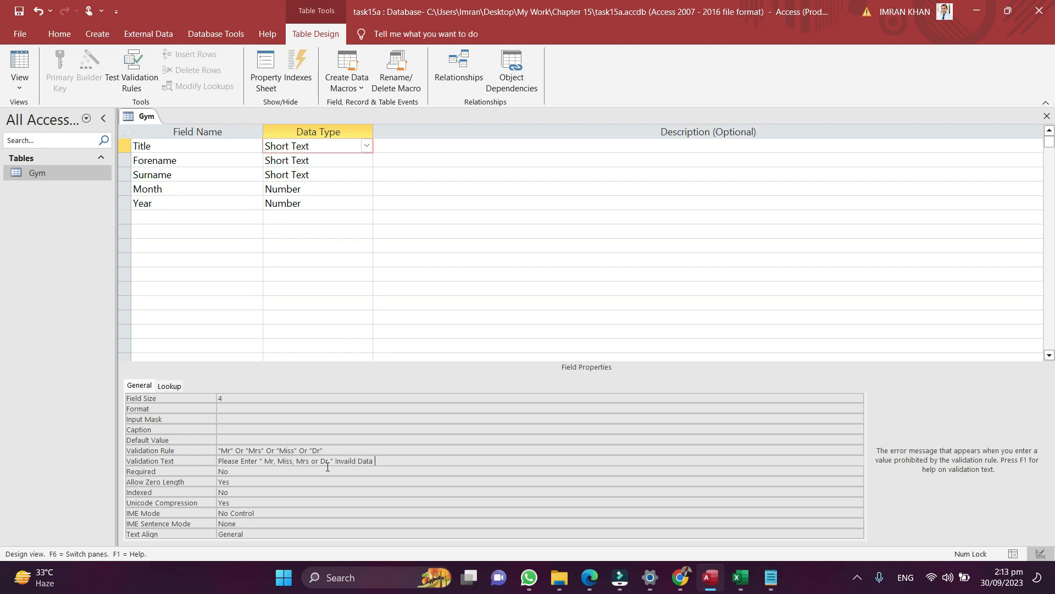
pyautogui.click(330, 450)
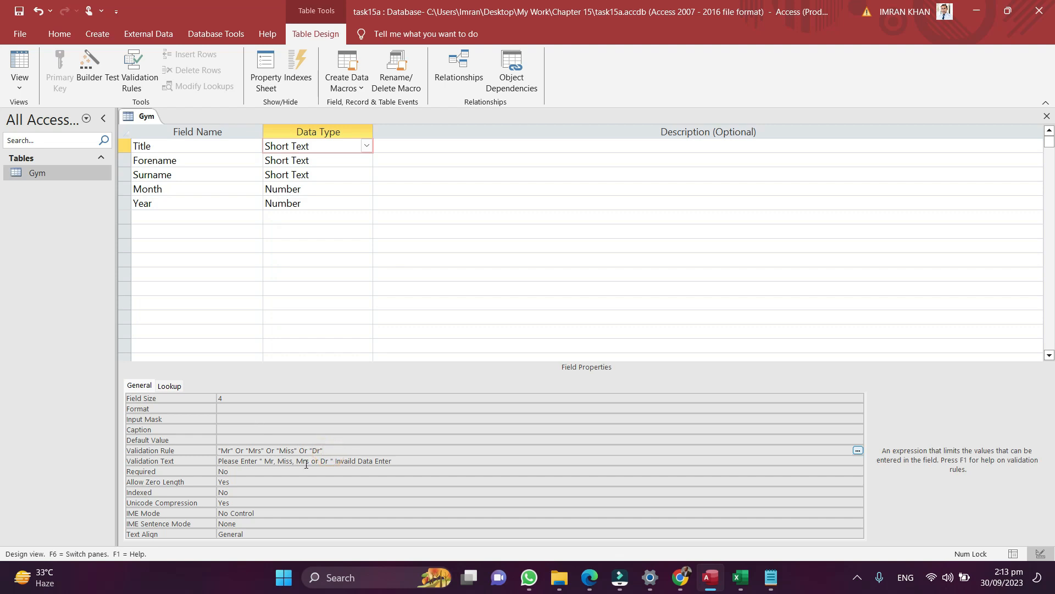
# Save the Gym table design, testing existing data and keeping the new validation rule, and close the table
pyautogui.hotkey('ctrl', 's')
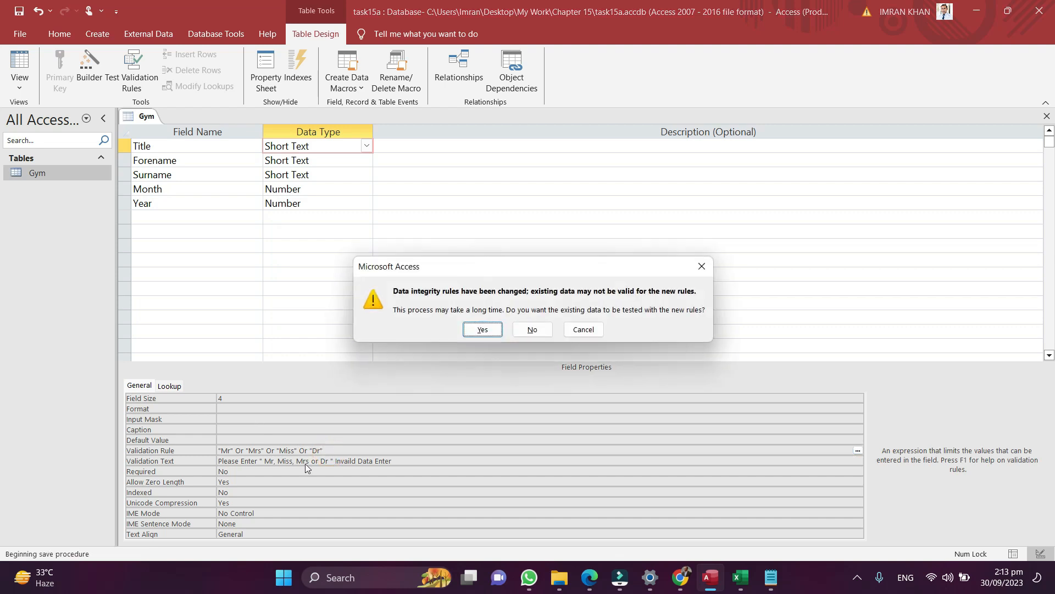
pyautogui.click(466, 332)
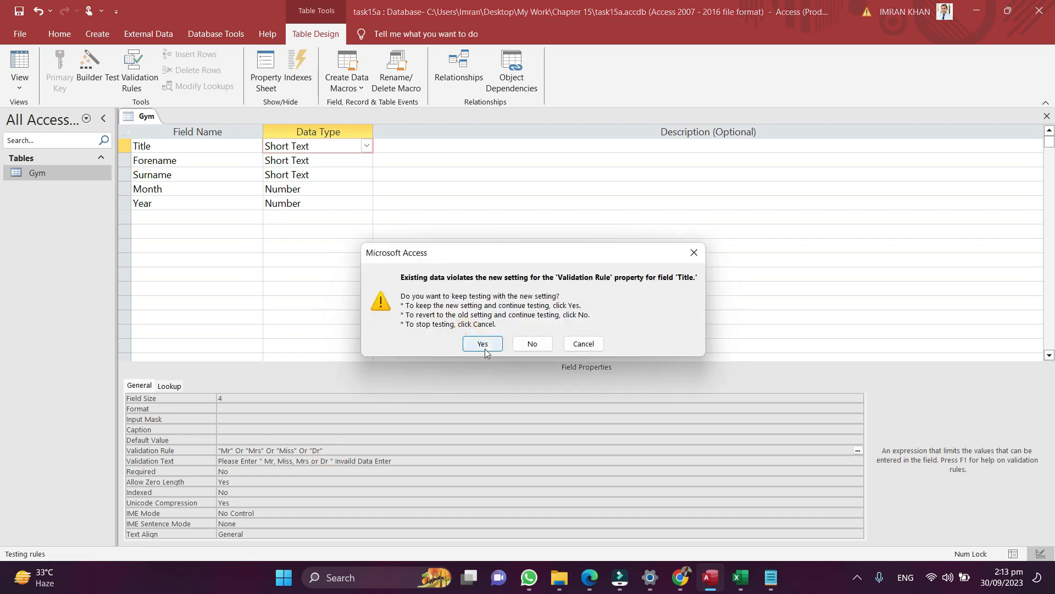
pyautogui.click(483, 346)
pyautogui.click(1046, 116)
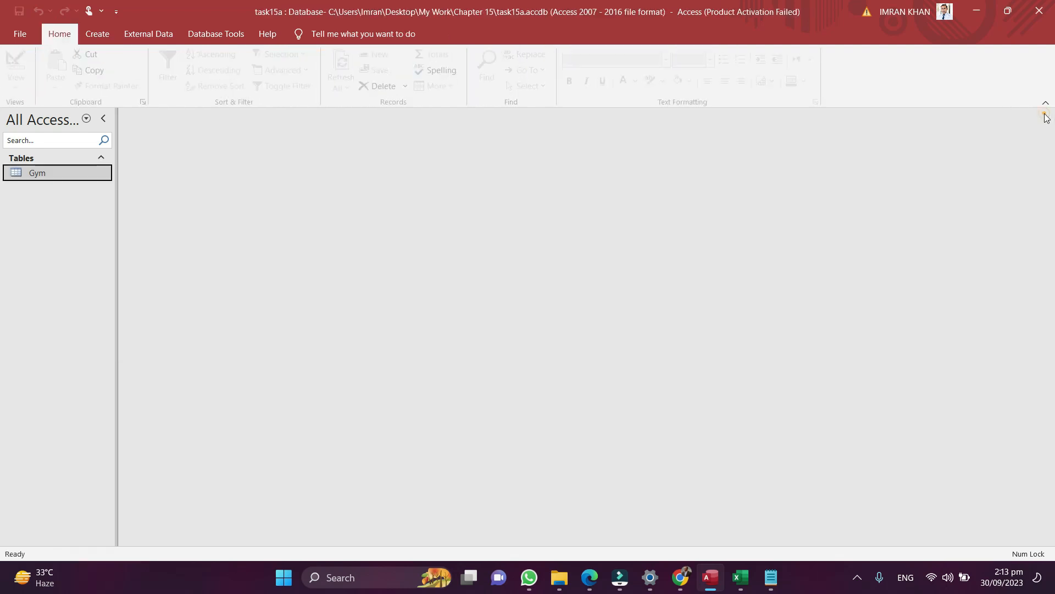
# Open the Gym table's records, try the invalid title KK in the first record, and clear the entry
pyautogui.doubleClick(16, 174)
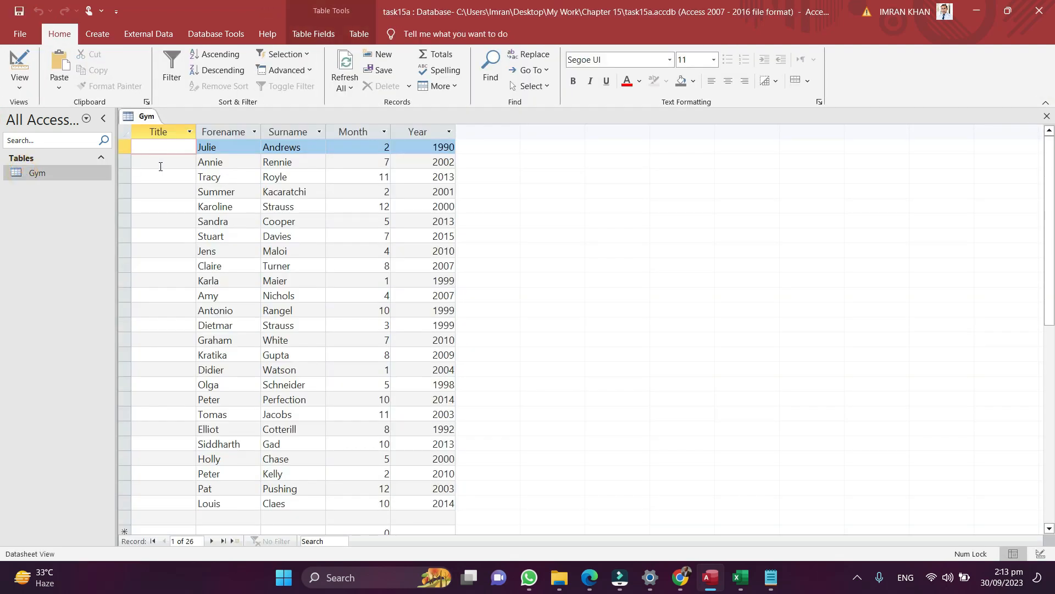
pyautogui.write('KK')
pyautogui.press('Tab')
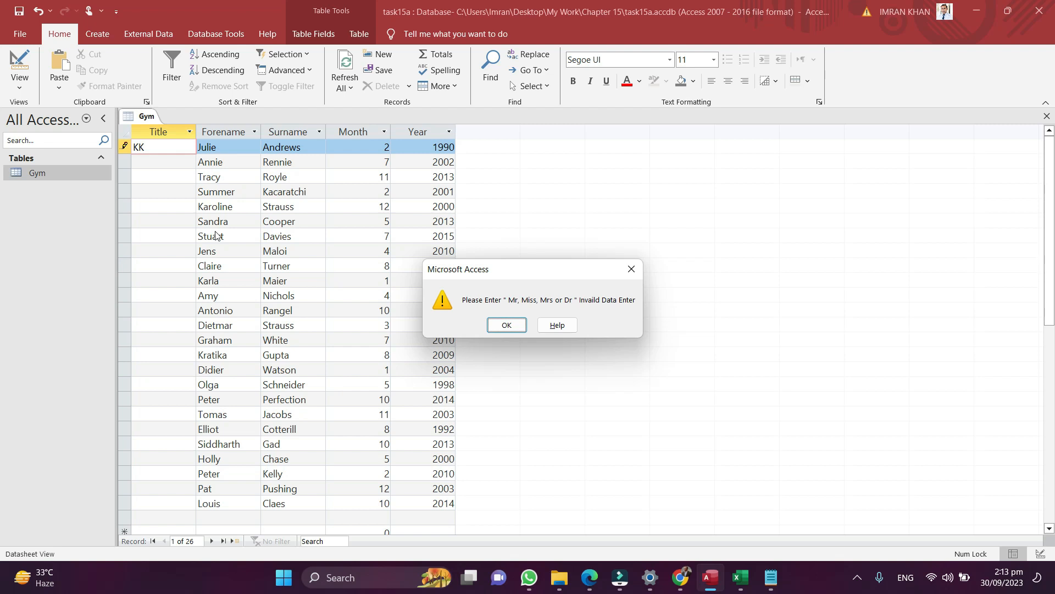
pyautogui.press('Return')
pyautogui.press('BackSpace')
pyautogui.press('BackSpace')
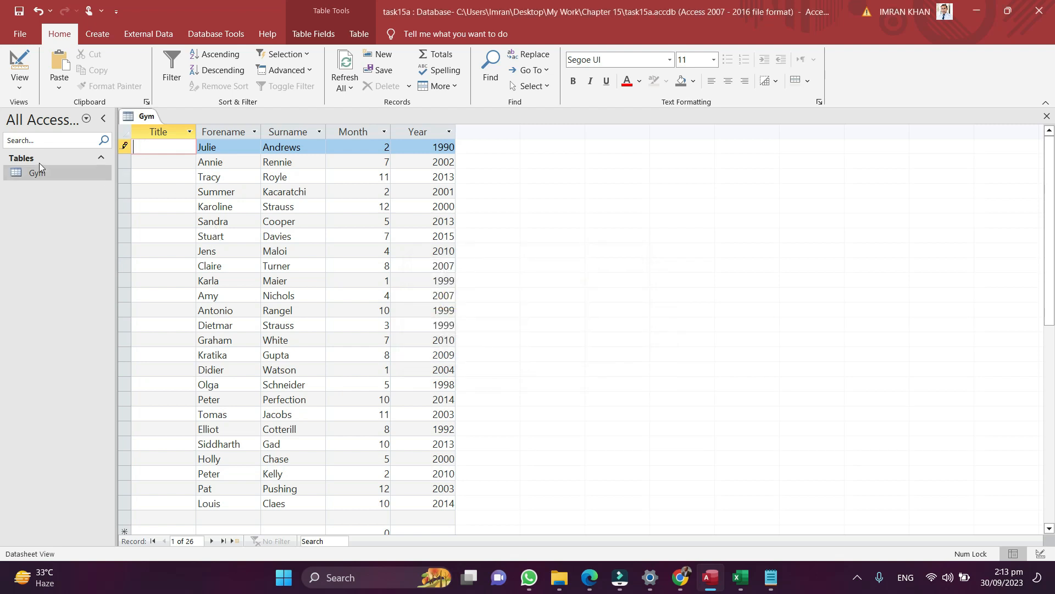
# Enter the titles Miss, Mrs, Dr and Mr for the first four records
pyautogui.write('Miss')
pyautogui.press('Tab')
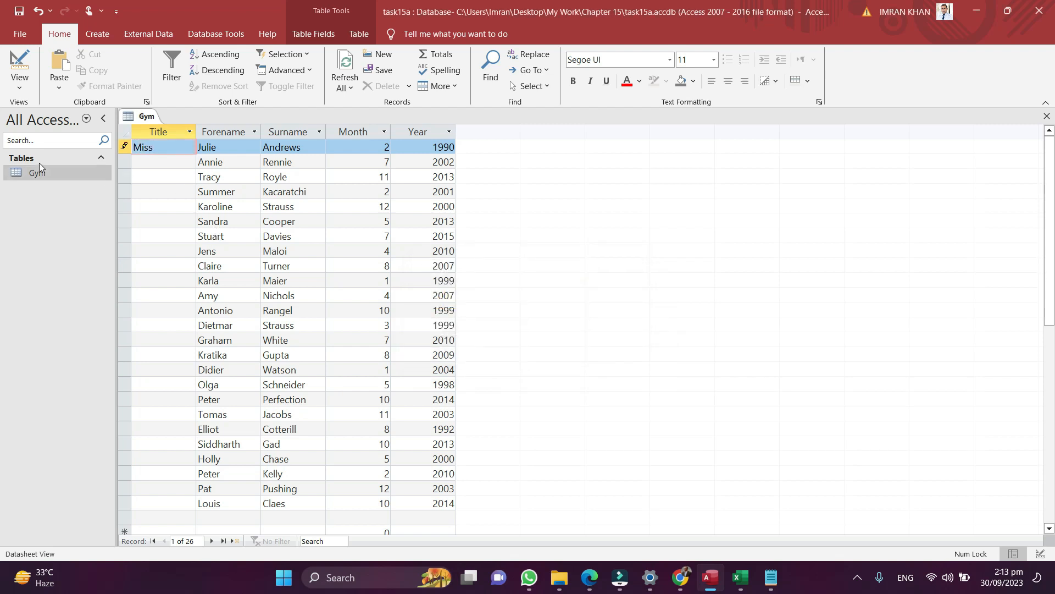
pyautogui.press('Down')
pyautogui.press('Left')
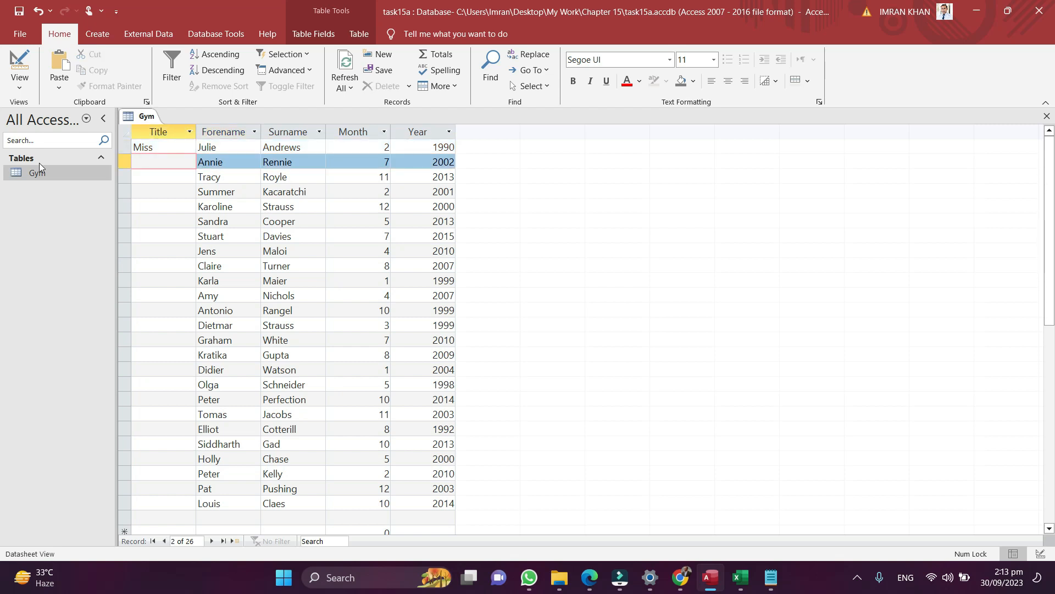
pyautogui.write('Mrs')
pyautogui.press('Tab')
pyautogui.press('Down')
pyautogui.press('Left')
pyautogui.write('Dr')
pyautogui.press('Tab')
pyautogui.press('Down')
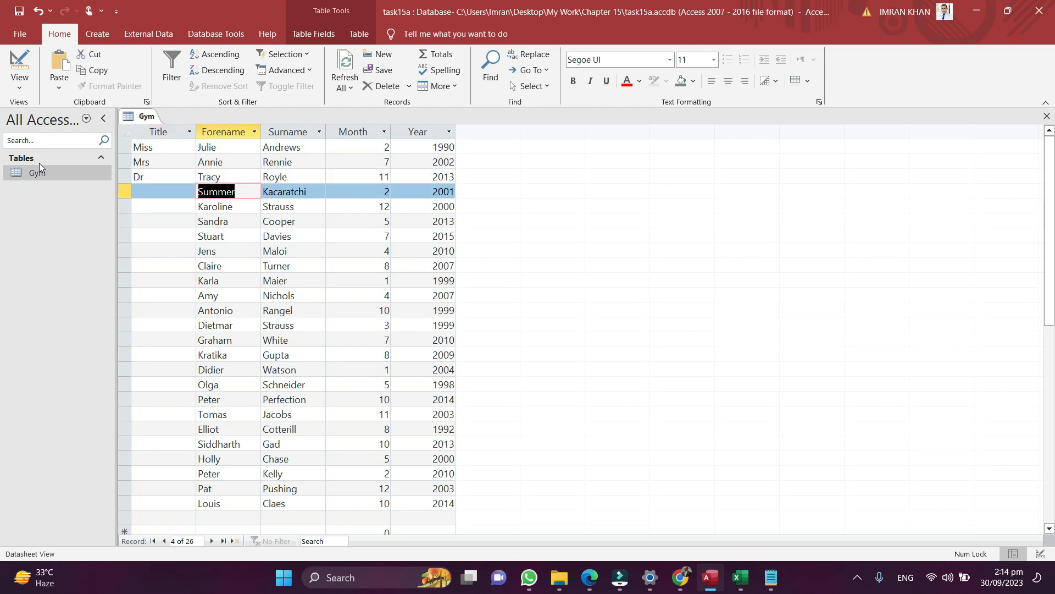
pyautogui.press('Left')
pyautogui.write('Mr')
pyautogui.press('Tab')
pyautogui.press('Down')
# Try to enter the invalid title ss in the fifth record and discard the entry
pyautogui.press('Left')
pyautogui.write('ss')
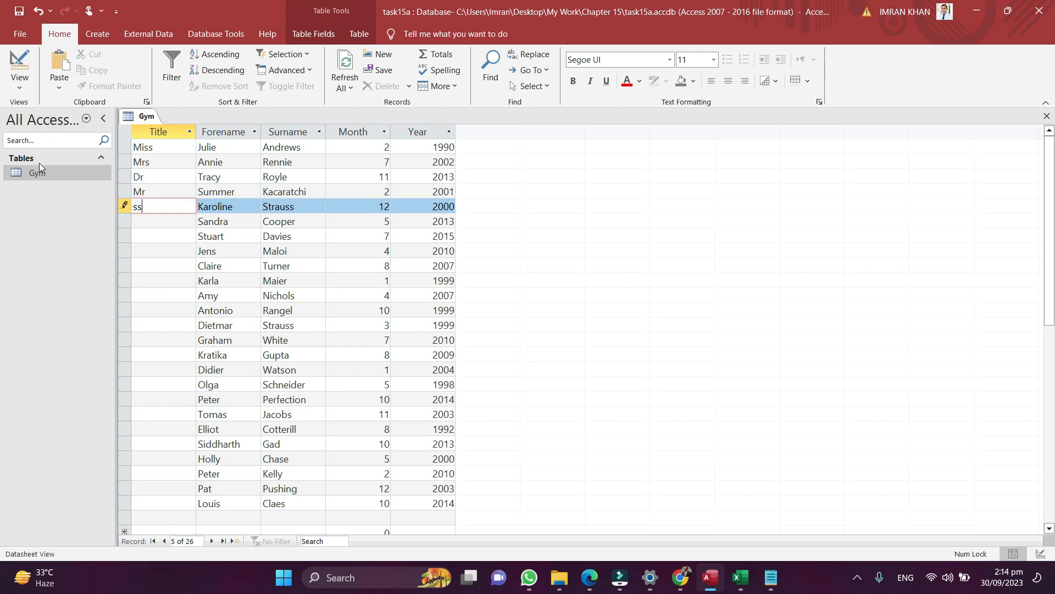
pyautogui.press('Tab')
pyautogui.press('Return')
pyautogui.press('Escape')
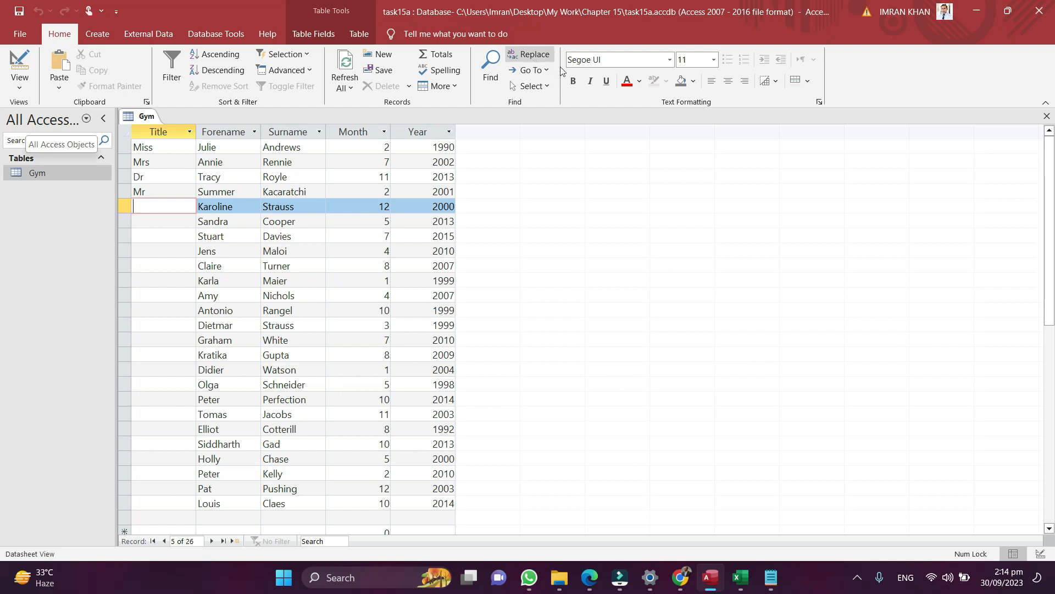
# Close the Gym table and highlight the 15d reference in the Task 15e instructions of the textbook in Edge
pyautogui.click(1047, 116)
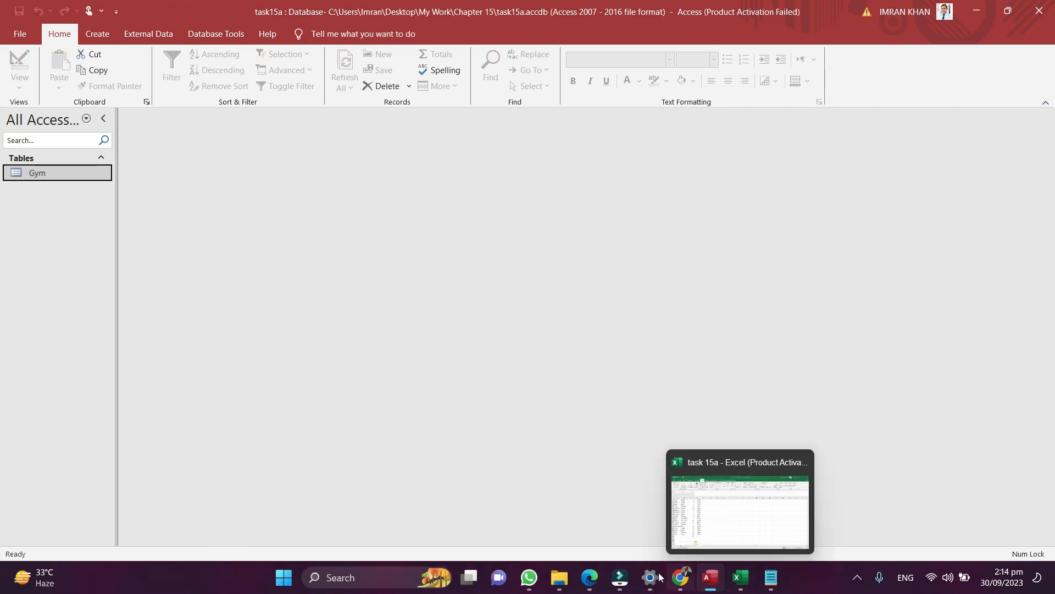
pyautogui.click(591, 577)
pyautogui.scroll(-20, 570, 441)
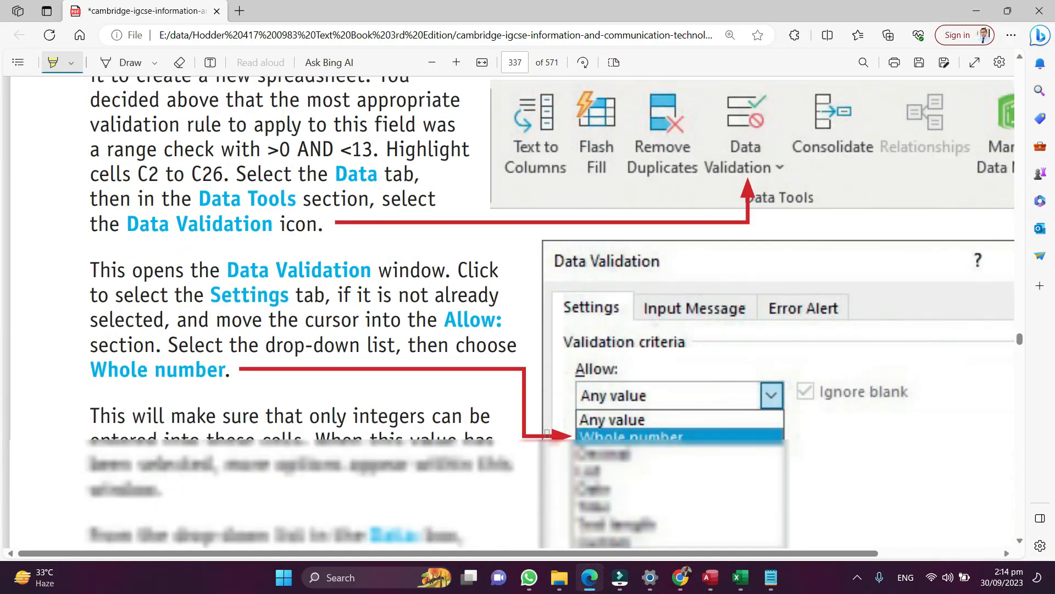
pyautogui.scroll(-15, 568, 357)
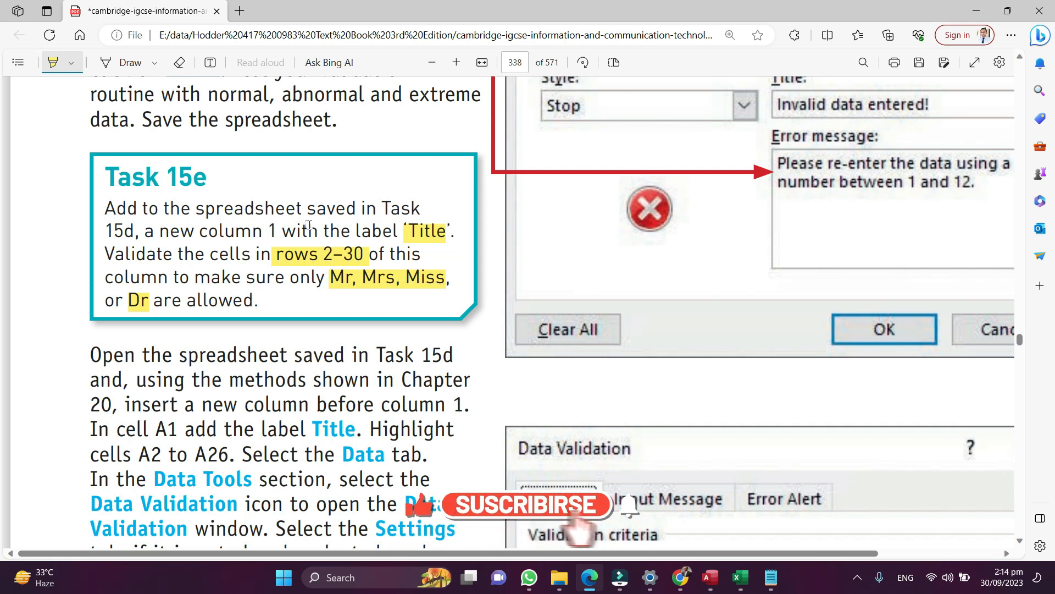
pyautogui.moveTo(140, 231); pyautogui.dragTo(104, 235)
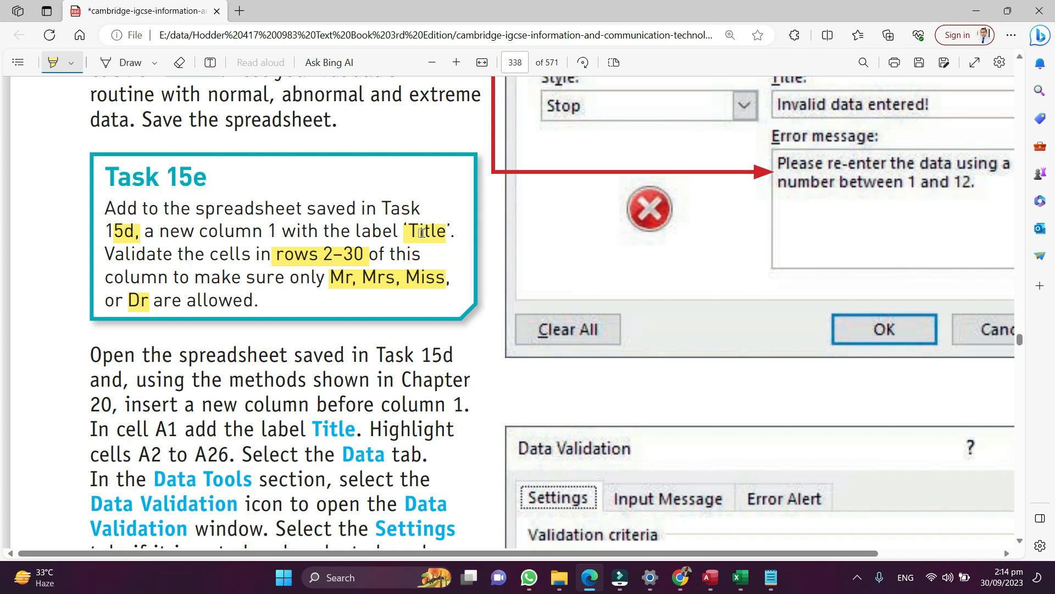
# Switch to the task 15a workbook in Excel and save it as task 15d in the Chapter 15 folder under My Work
pyautogui.click(742, 573)
pyautogui.scroll(3, 110, 269)
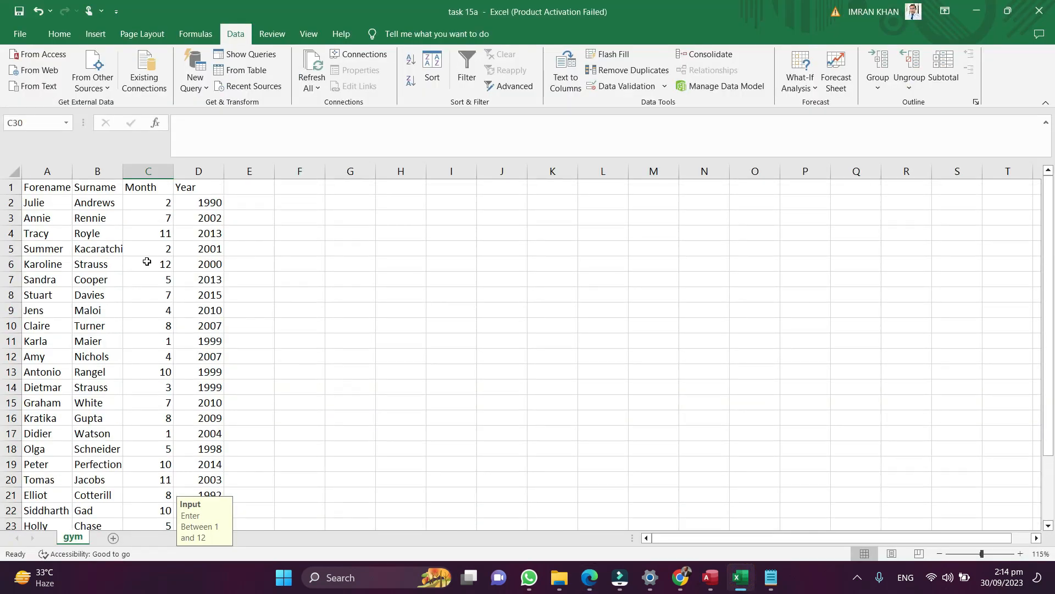
pyautogui.click(66, 201)
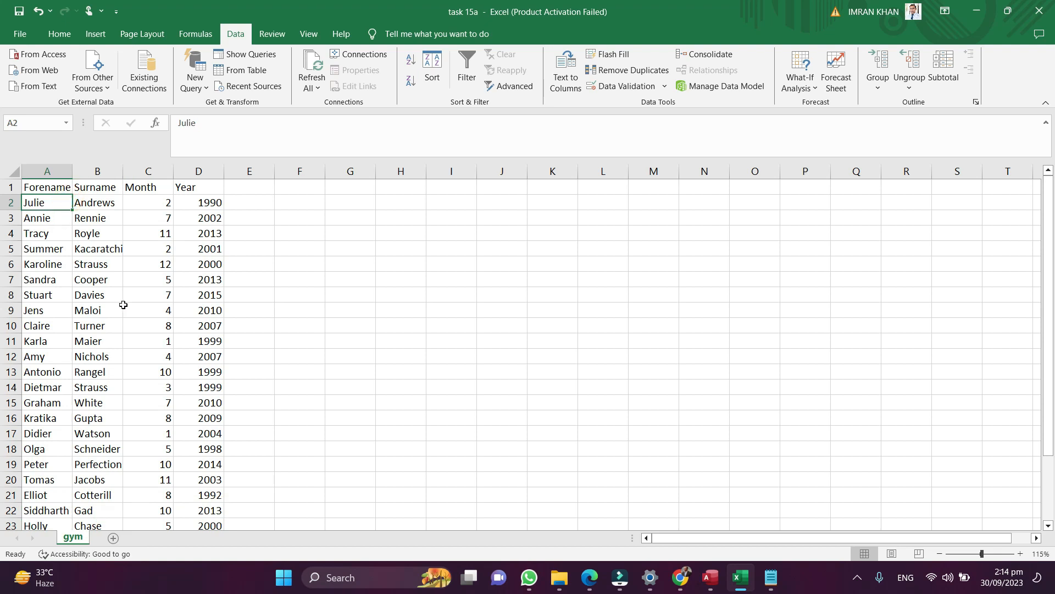
pyautogui.click(16, 33)
pyautogui.click(57, 240)
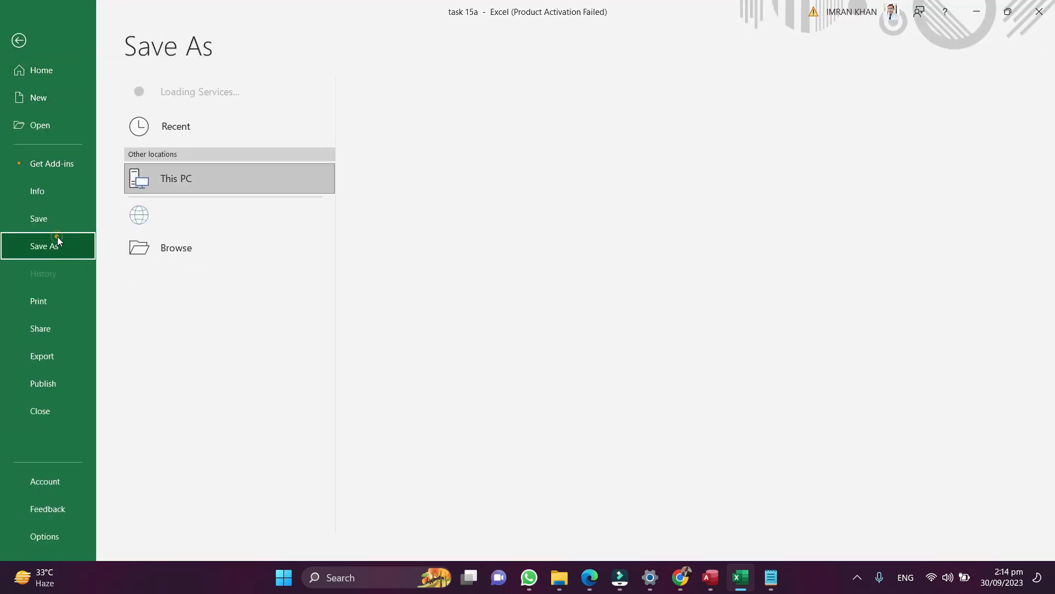
pyautogui.click(513, 156)
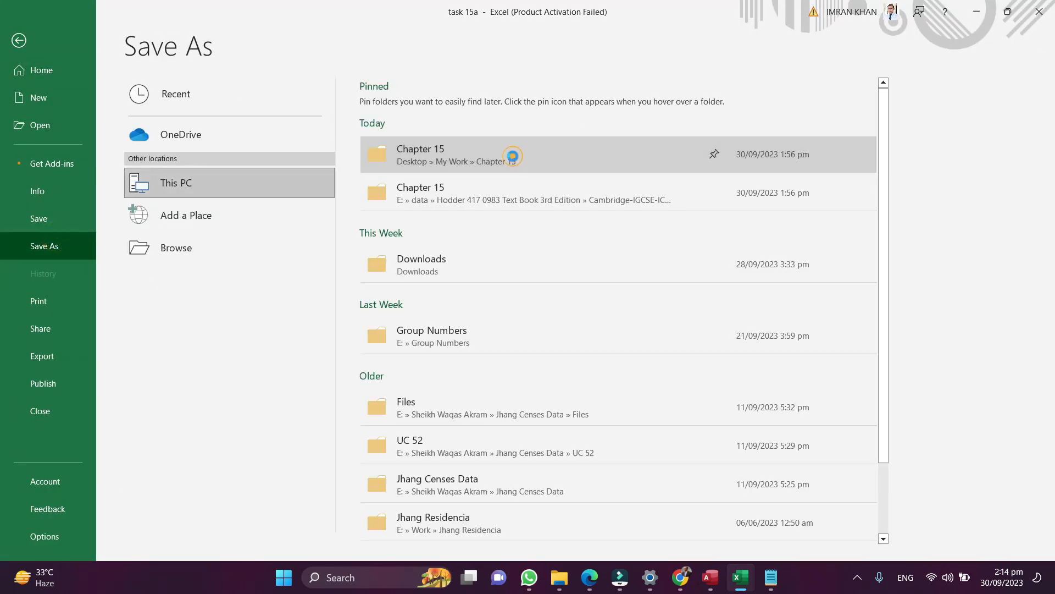
pyautogui.click(247, 233)
pyautogui.press('BackSpace')
pyautogui.write('d')
pyautogui.press('Return')
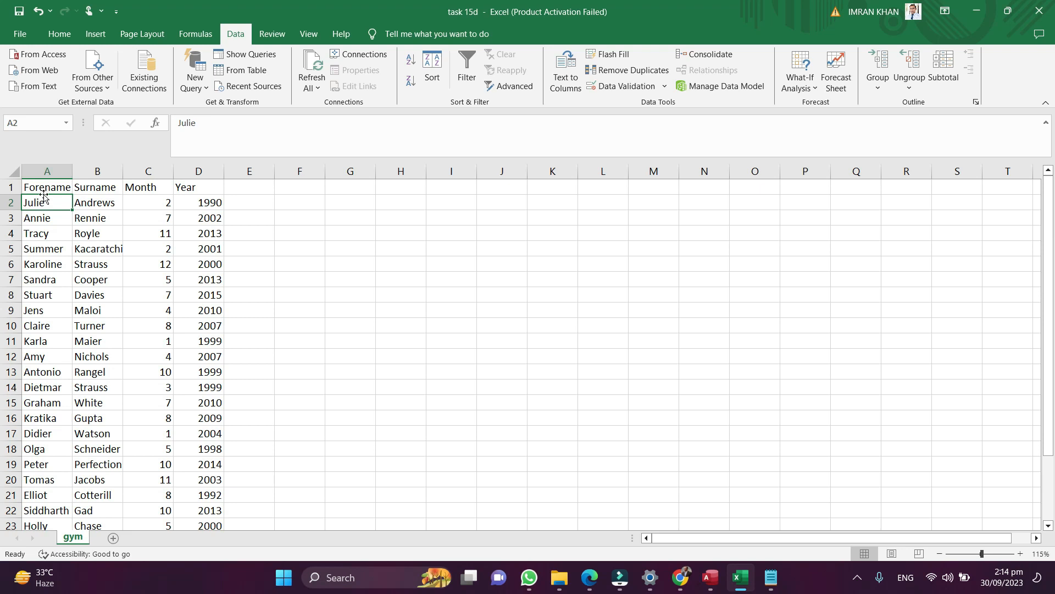
# Insert an entire column before the Forename column and label it Title in cell A1
pyautogui.rightClick(45, 201)
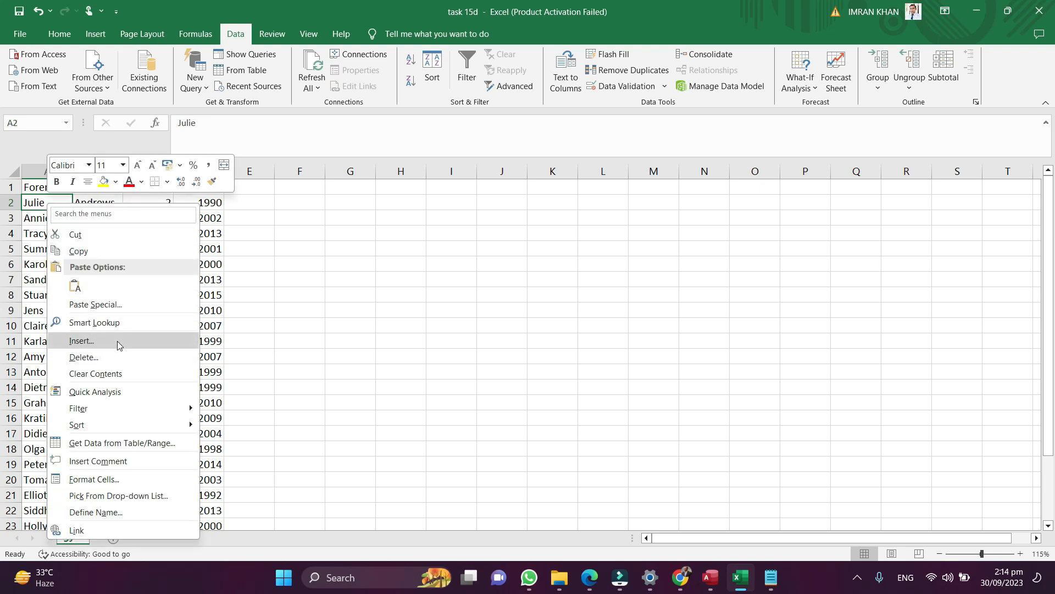
pyautogui.click(117, 345)
pyautogui.click(110, 382)
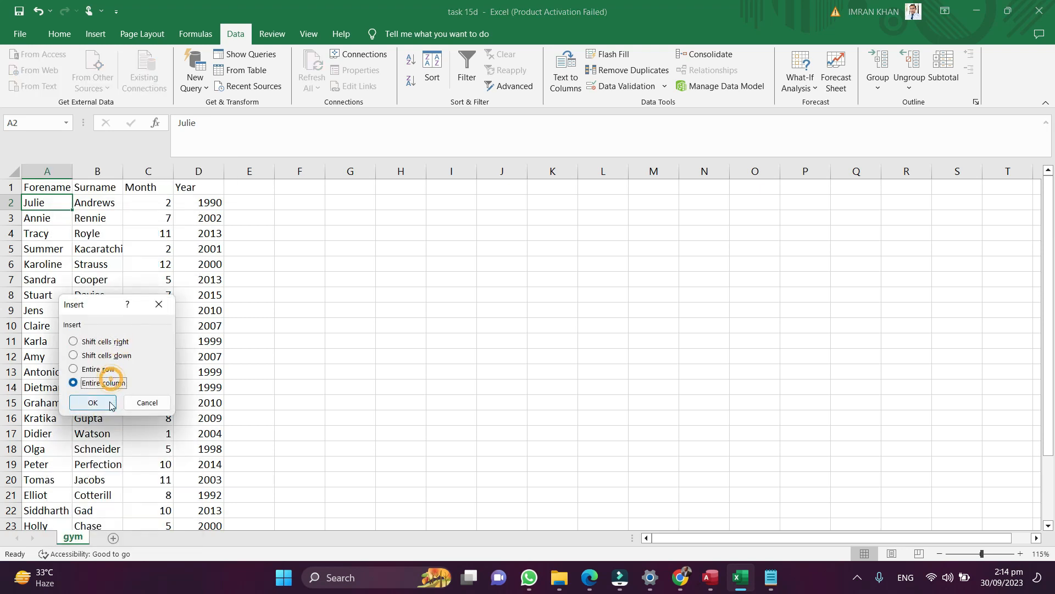
pyautogui.click(110, 404)
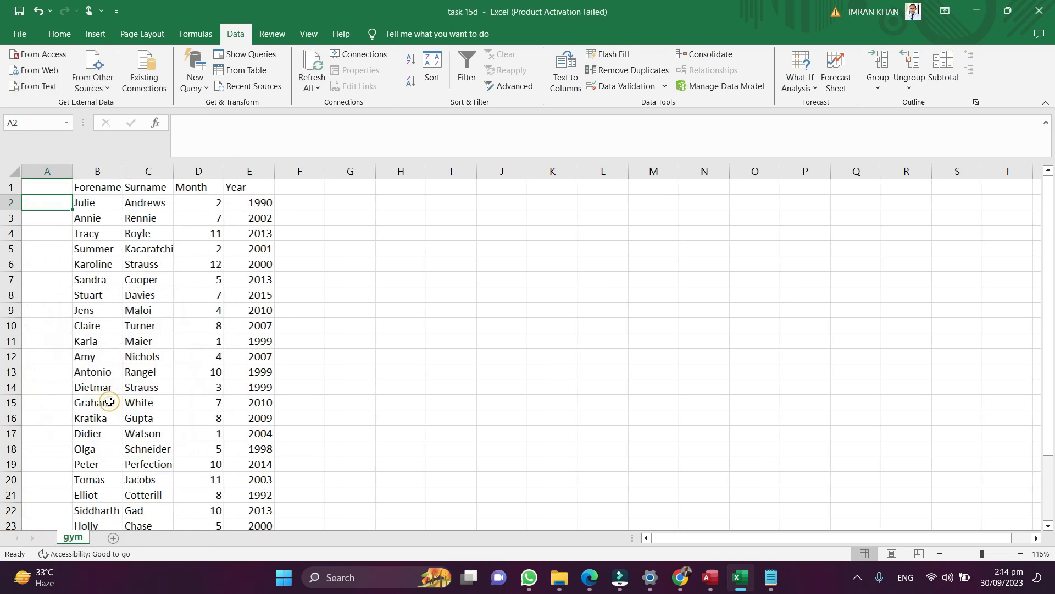
pyautogui.click(46, 189)
pyautogui.write('Title')
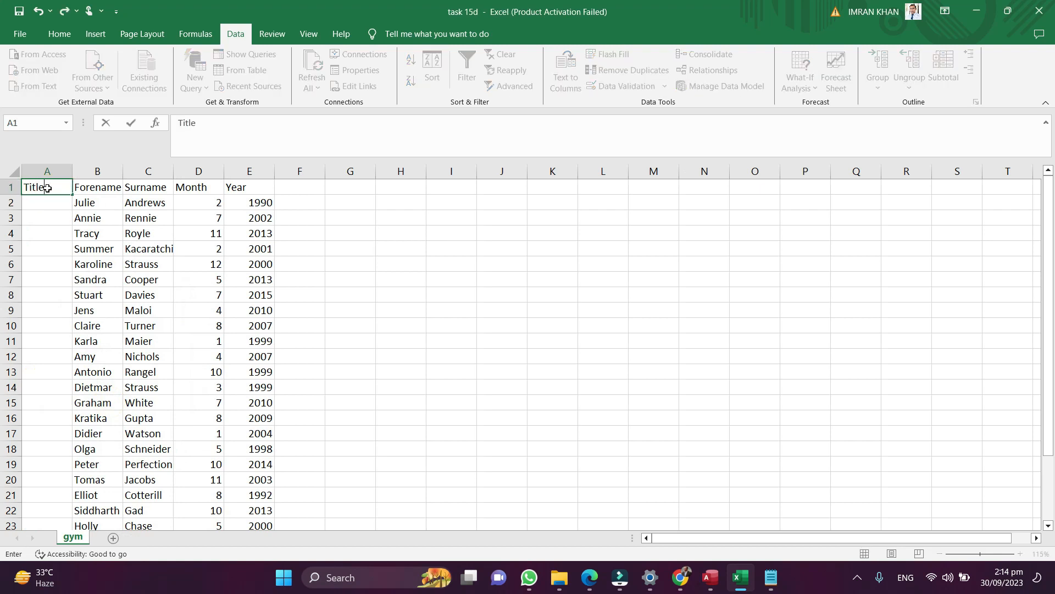
# Restrict the Title cells from A2 to below the last record with a List validation whose source is Mr, Miss, Mrs, Dr
pyautogui.press('Return')
pyautogui.scroll(-5, 62, 215)
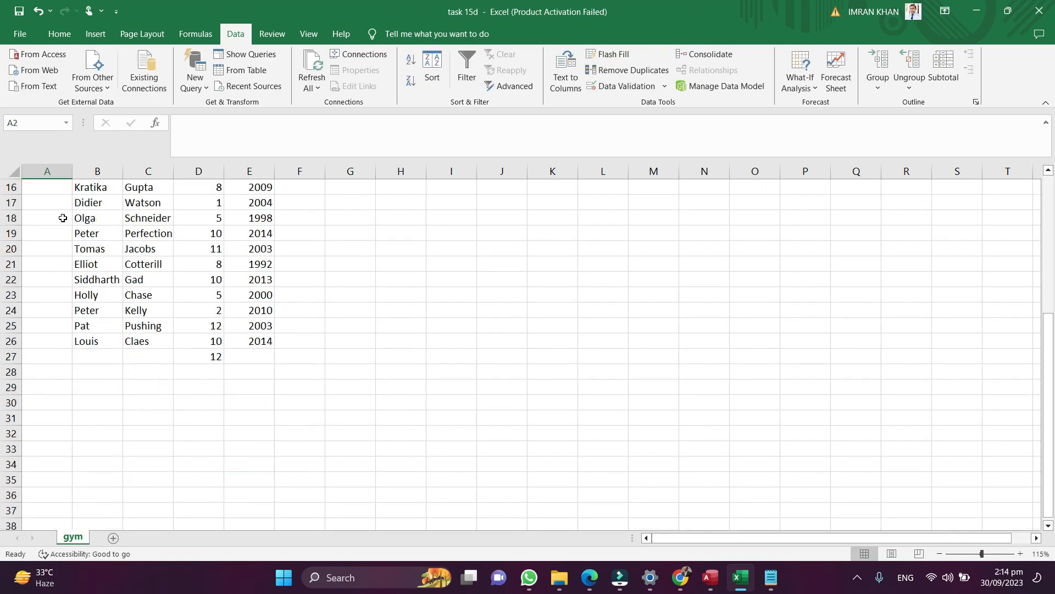
pyautogui.keyDown('shift'); pyautogui.click(33, 396); pyautogui.keyUp('shift')
pyautogui.scroll(5, 85, 368)
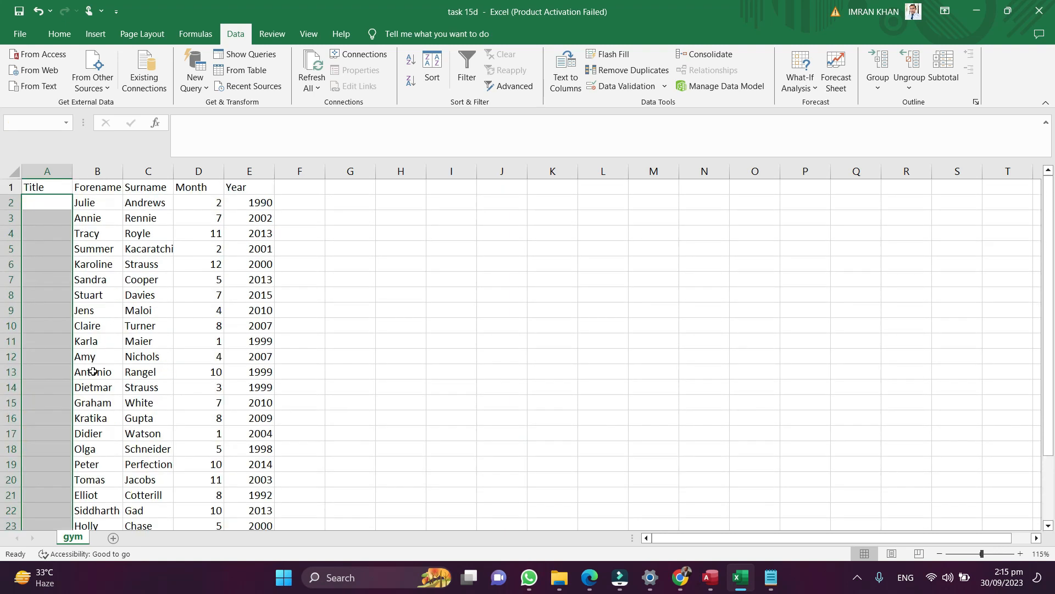
pyautogui.click(655, 88)
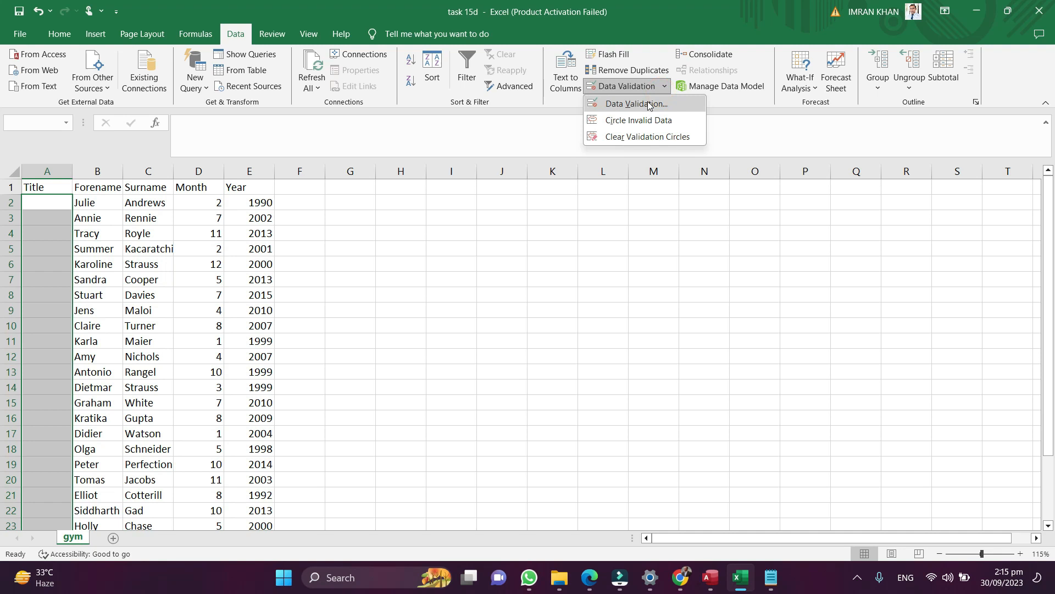
pyautogui.click(649, 105)
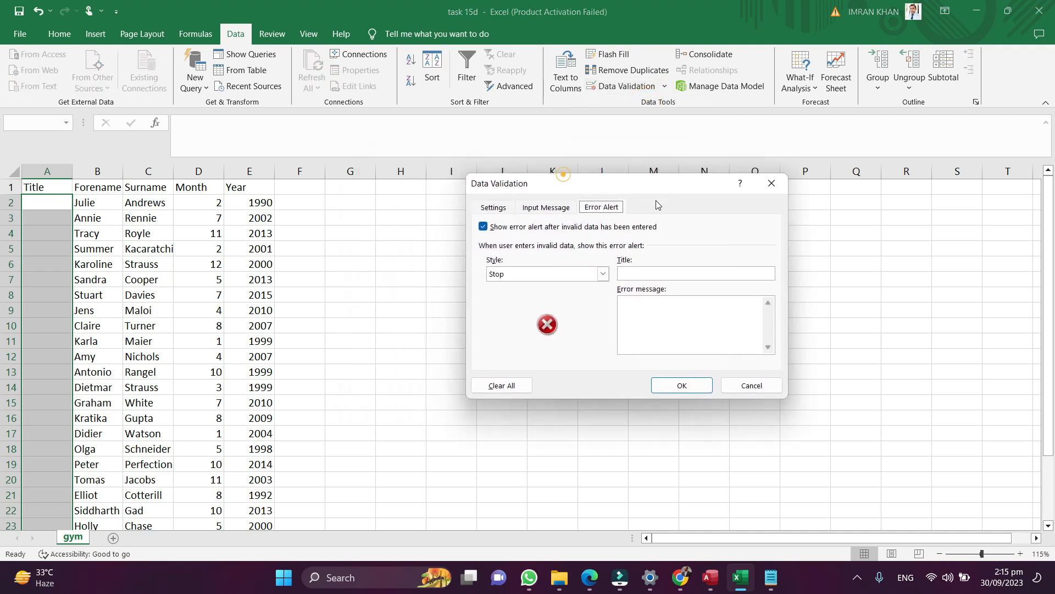
pyautogui.click(496, 208)
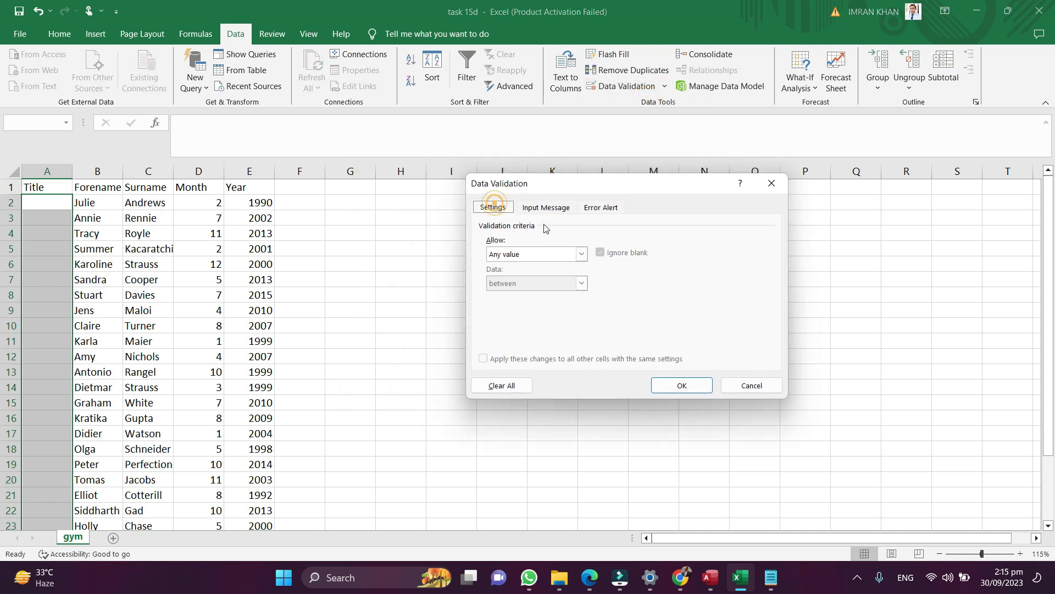
pyautogui.click(581, 254)
pyautogui.click(581, 254)
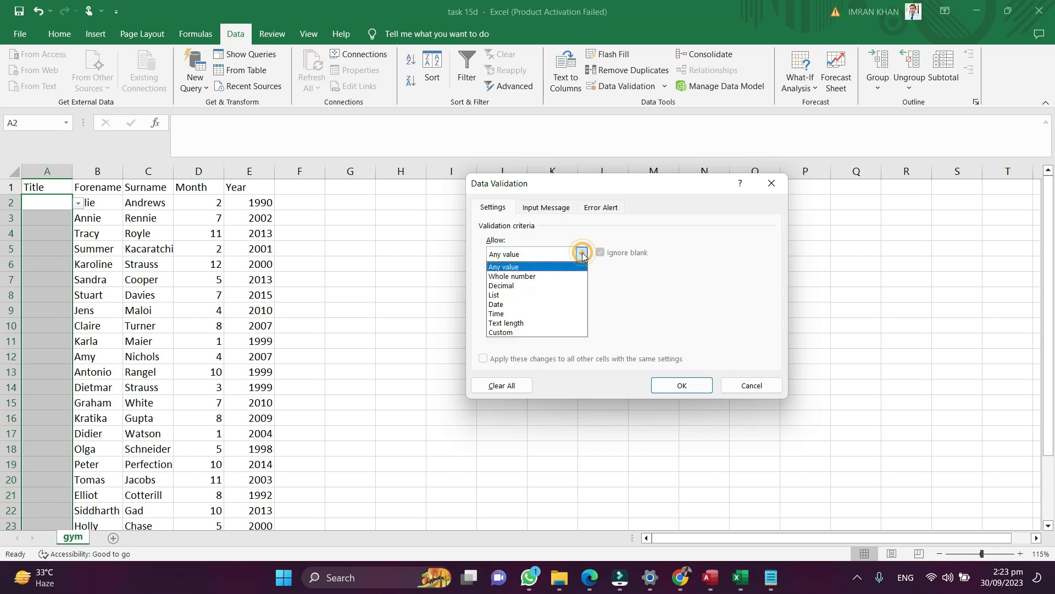
pyautogui.click(555, 295)
pyautogui.click(558, 311)
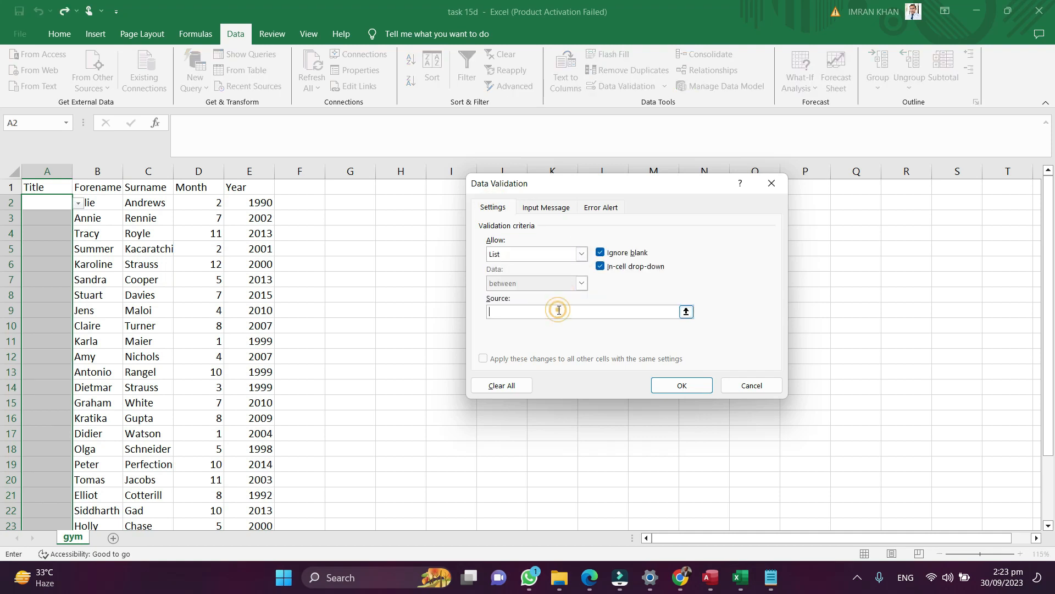
pyautogui.write('Mr, Miss, Mrs, Dr')
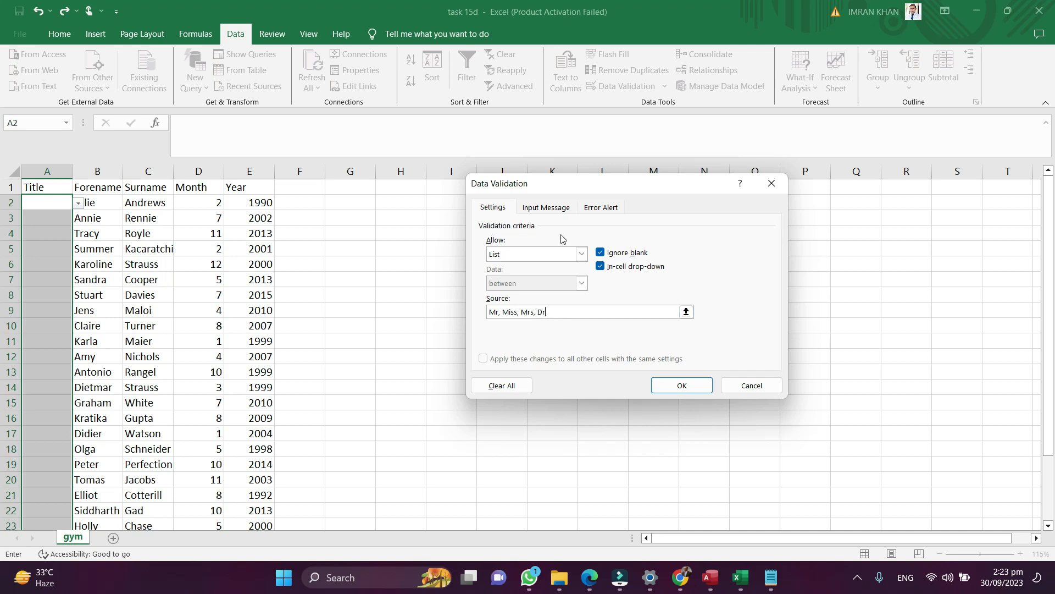
# Give the validation a Stop error alert titled Oops with the message "Invaild Data, Please Enter Mr, Miss, Mrs or Dr" and apply it
pyautogui.click(598, 205)
pyautogui.click(661, 270)
pyautogui.write('Oops')
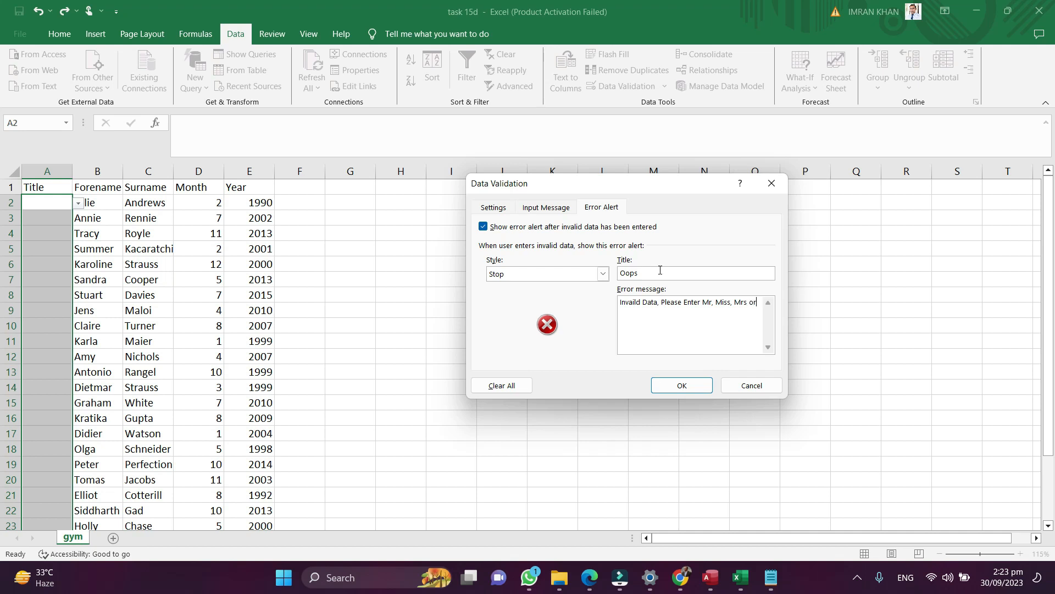
pyautogui.click(681, 384)
pyautogui.click(586, 353)
# Enter Miss as the title of the first record in cell A2
pyautogui.click(52, 202)
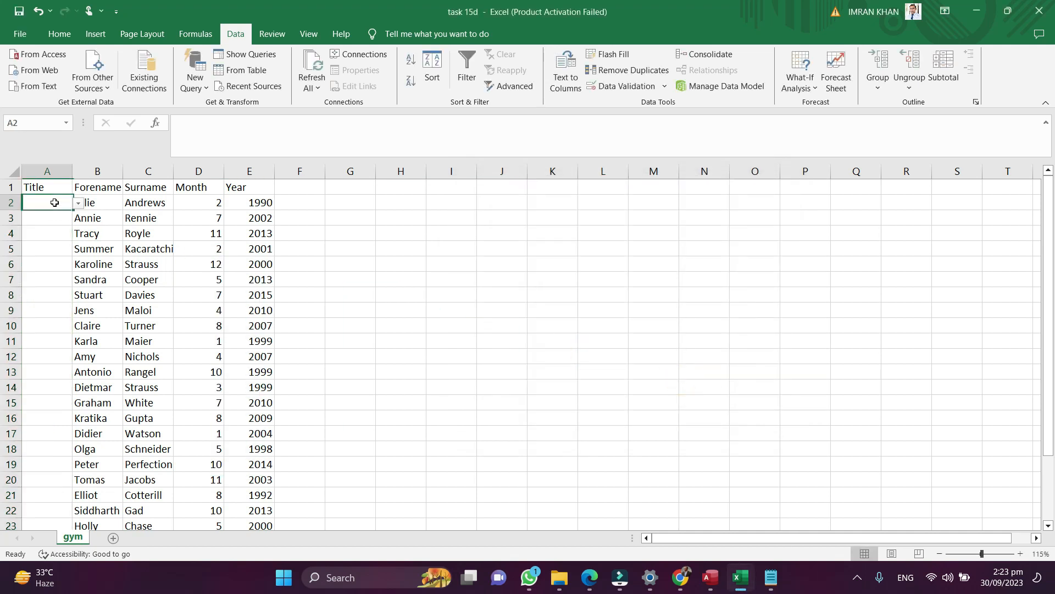
pyautogui.write('Miss')
pyautogui.press('Return')
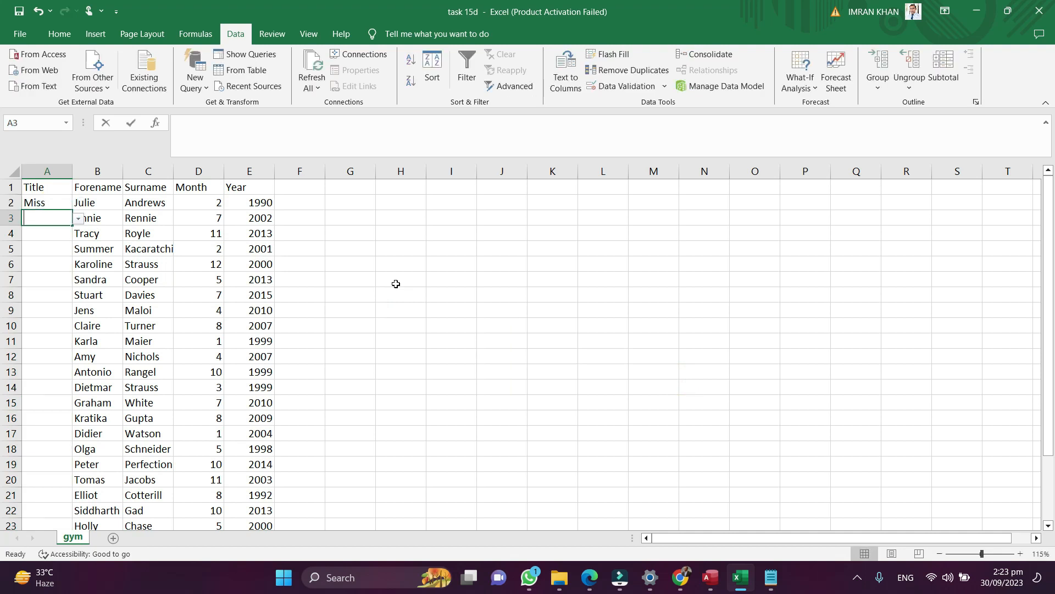
# Try to enter the invalid title Misss in cell A3 and discard the entry
pyautogui.write('Misss')
pyautogui.press('Return')
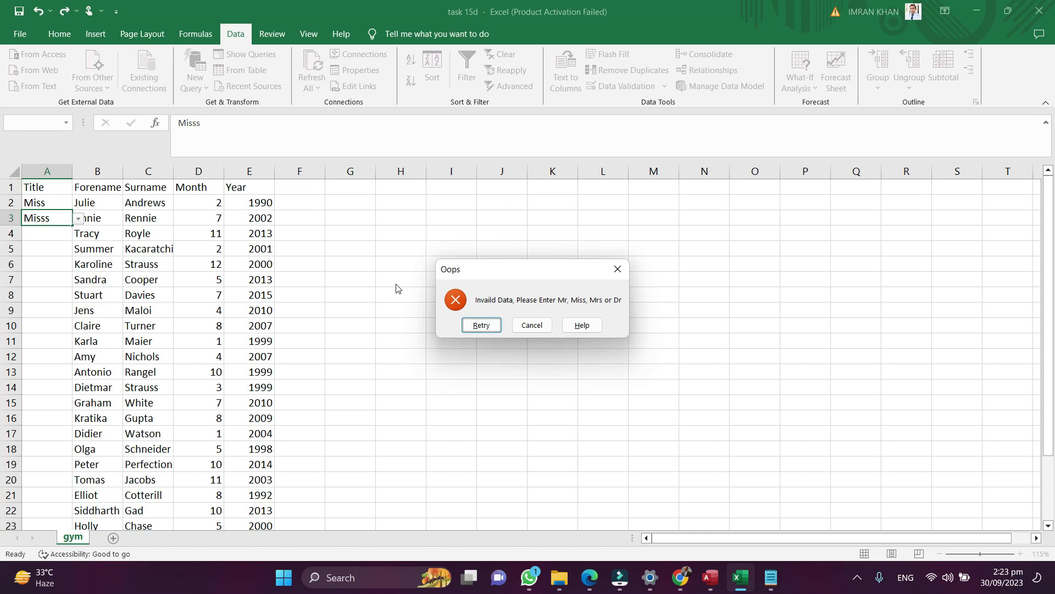
pyautogui.press('Escape')
# Test the title list in empty cell A30 by choosing Miss and Mr, and clear the cell
pyautogui.scroll(-6, 137, 313)
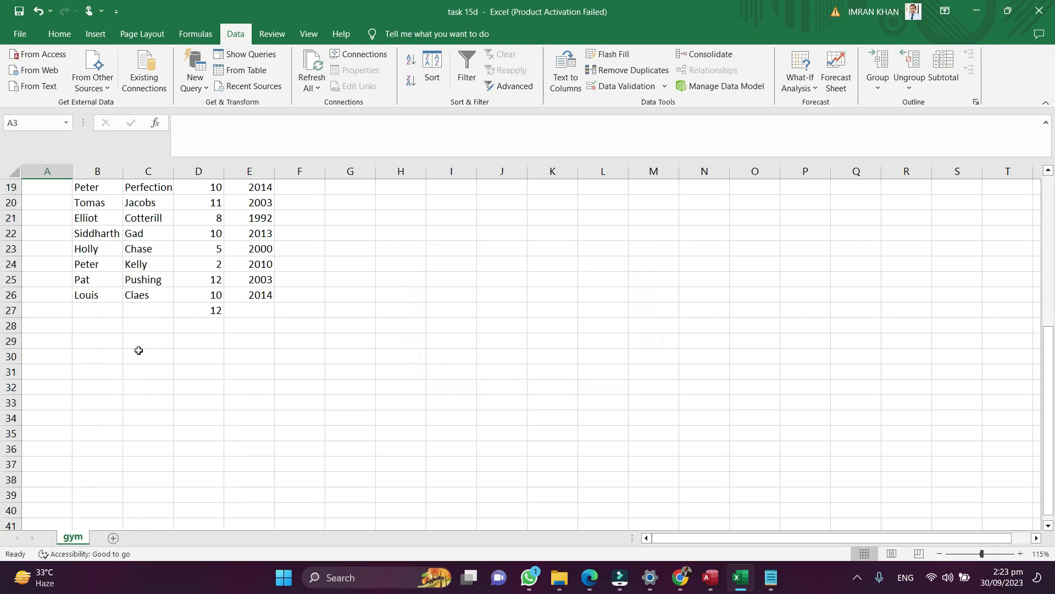
pyautogui.click(55, 325)
pyautogui.click(54, 341)
pyautogui.click(53, 355)
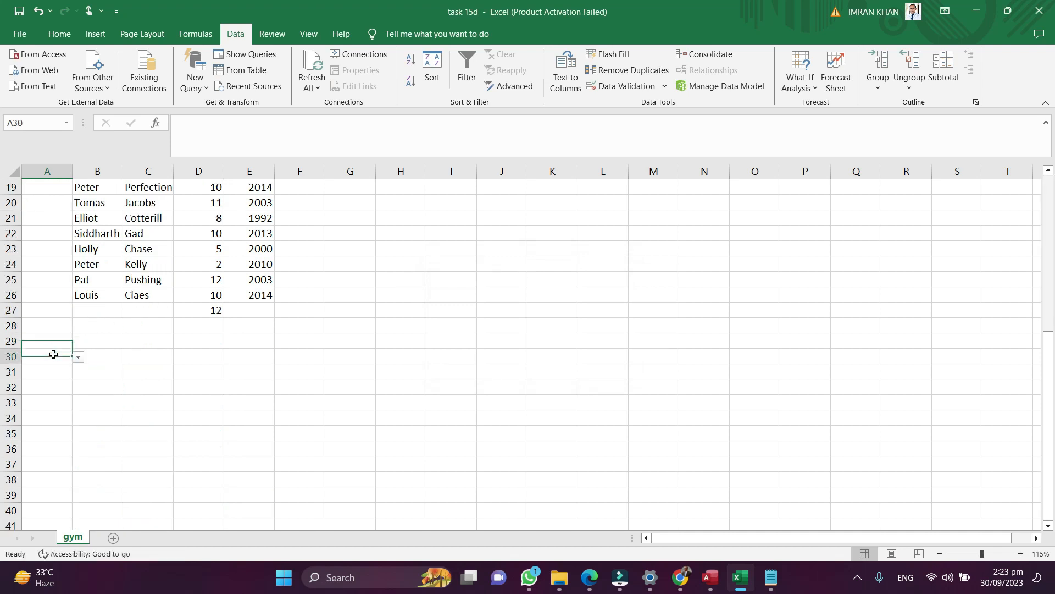
pyautogui.click(78, 357)
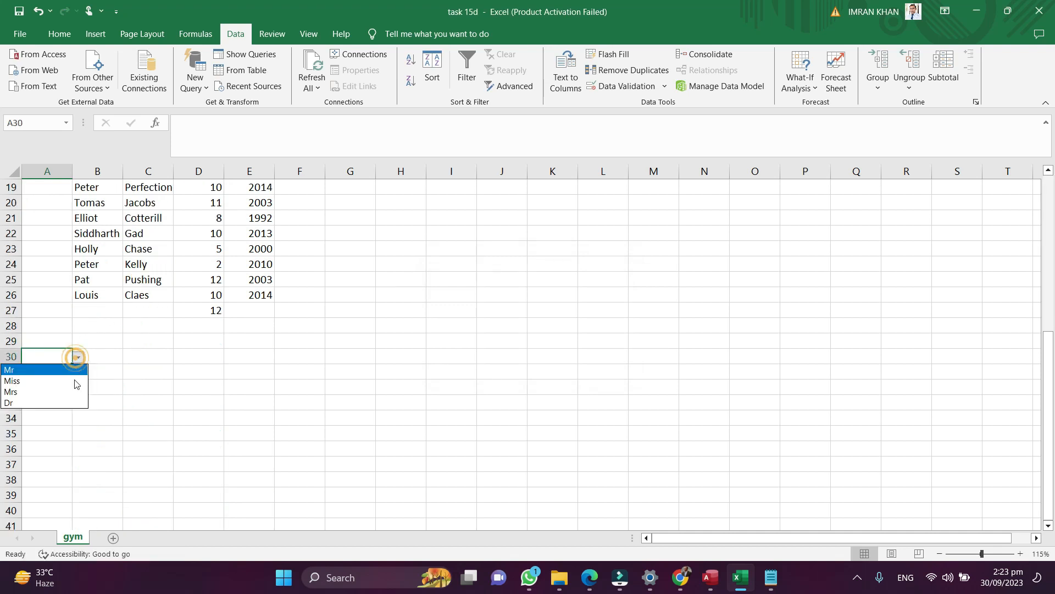
pyautogui.click(68, 380)
pyautogui.click(78, 357)
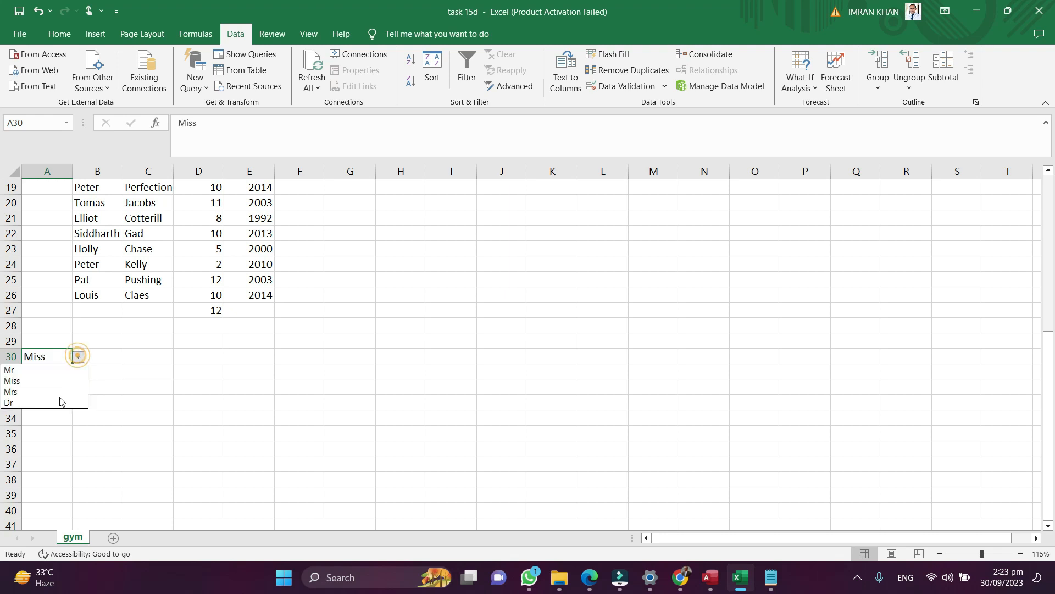
pyautogui.click(59, 371)
pyautogui.press('Delete')
pyautogui.scroll(6, 59, 353)
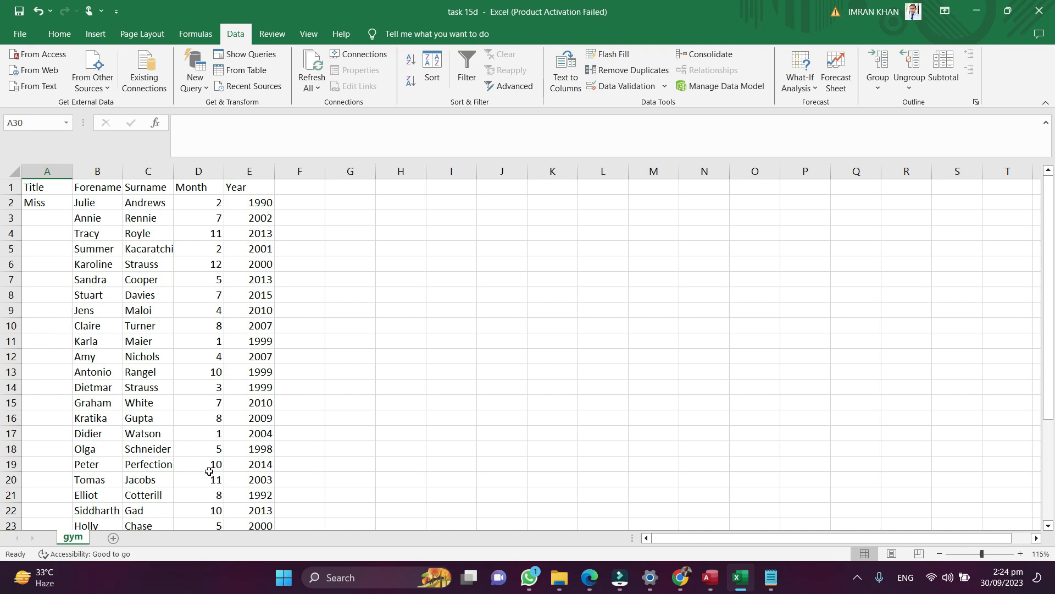
# Add a new worksheet and view the title choices offered in cell A2 of the gym sheet
pyautogui.click(113, 539)
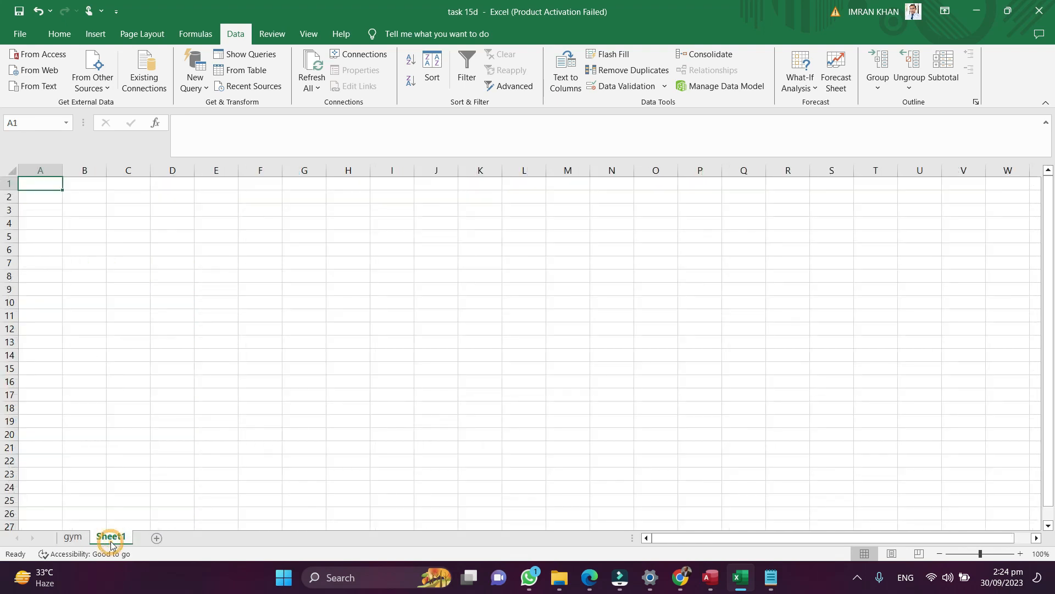
pyautogui.click(72, 537)
pyautogui.click(45, 207)
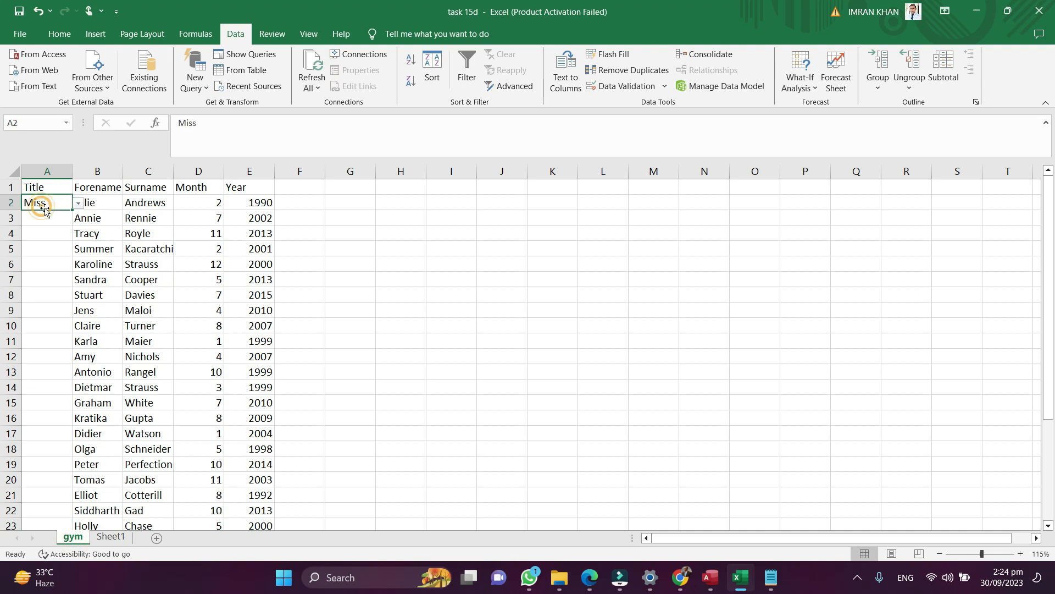
pyautogui.click(76, 206)
pyautogui.click(76, 206)
# Enter the heading Titles in cell A1 of Sheet1
pyautogui.click(118, 537)
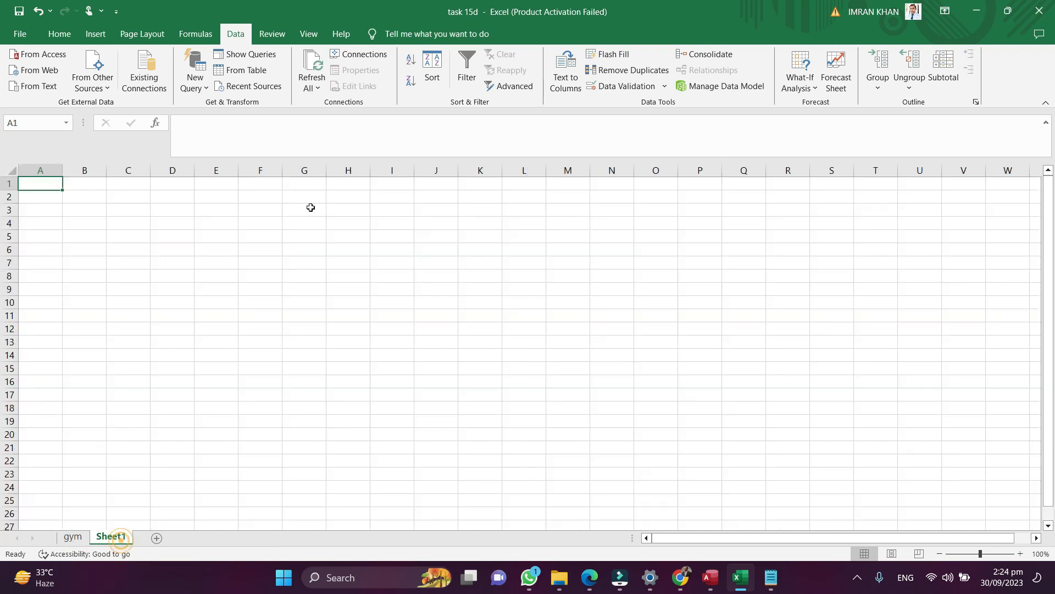
pyautogui.click(46, 198)
pyautogui.click(48, 185)
pyautogui.click(54, 205)
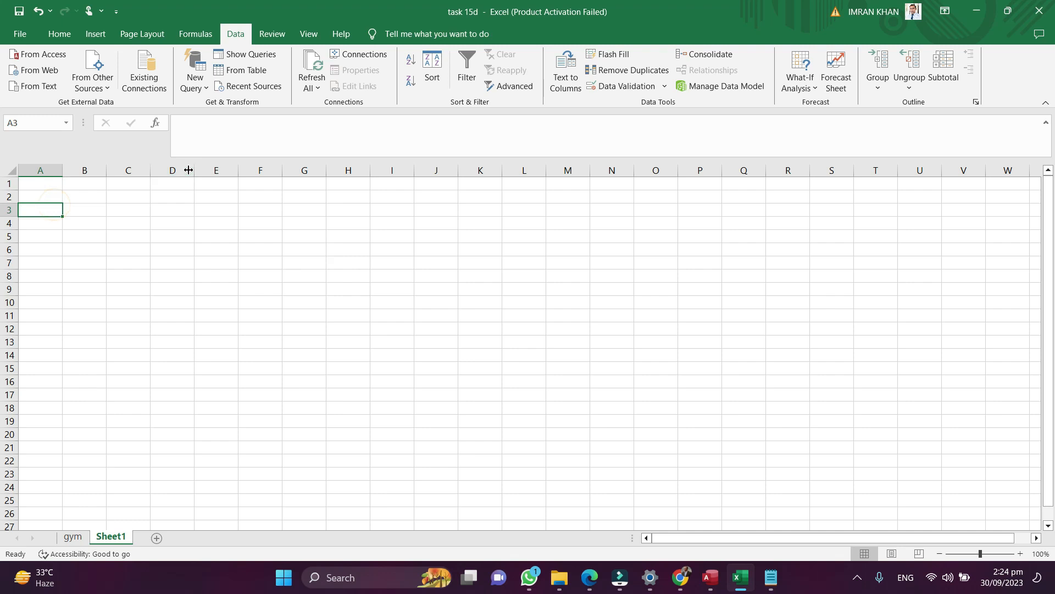
pyautogui.click(52, 184)
pyautogui.write('T')
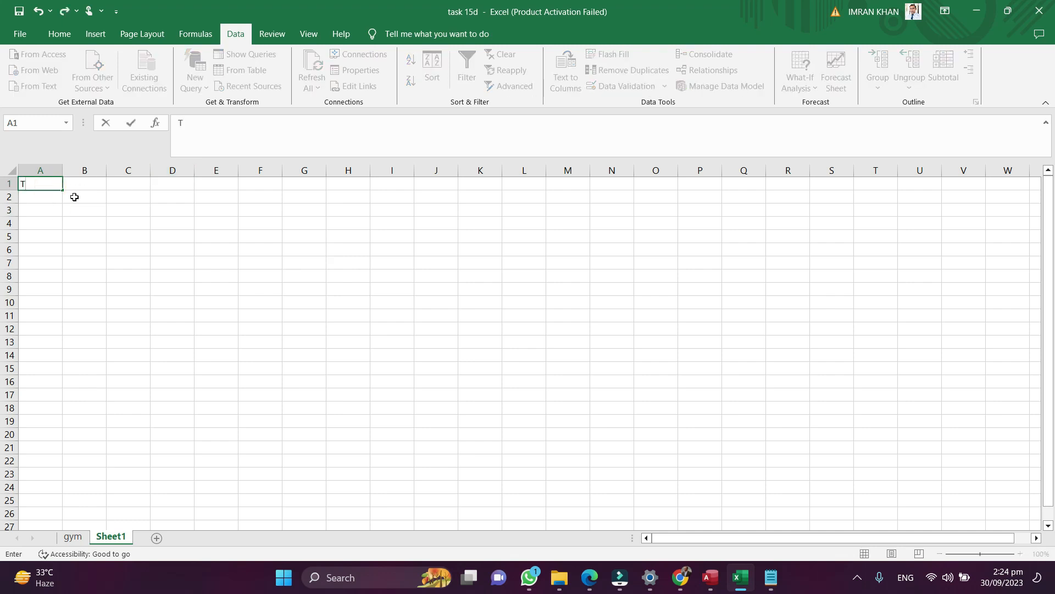
pyautogui.press('Return')
pyautogui.press('Return')
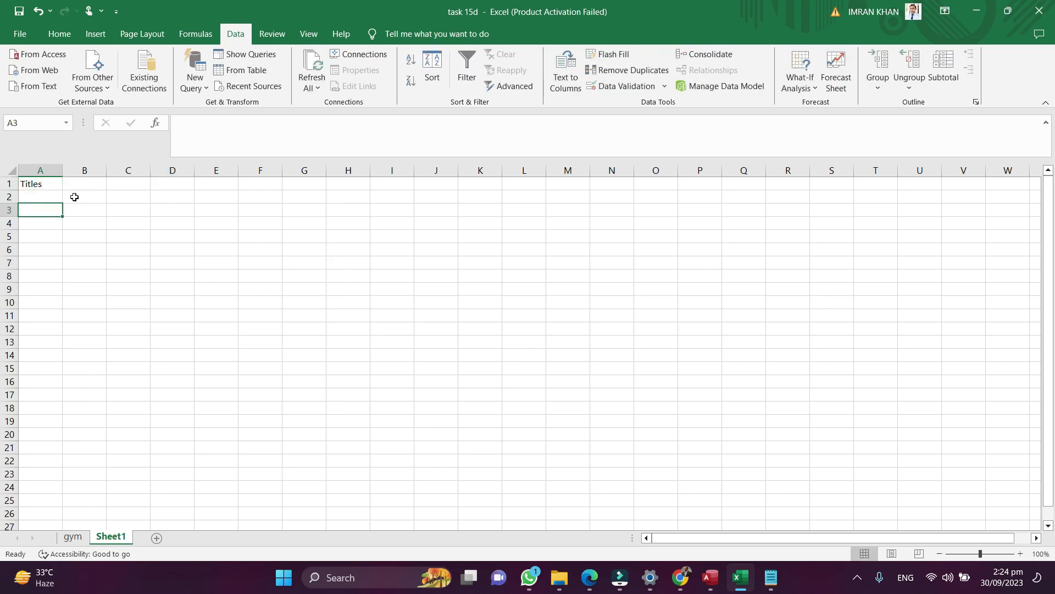
# List the titles Mr, Miss, Mrs and Dr in cells A2 to A5 under the Titles heading
pyautogui.press('Up')
pyautogui.write('Mrs')
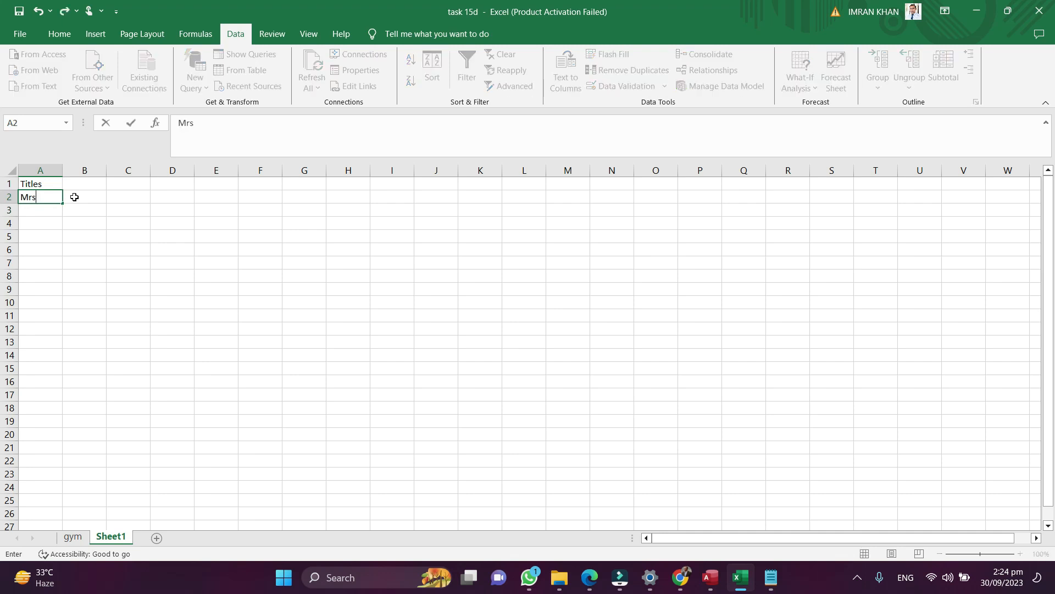
pyautogui.press('BackSpace')
pyautogui.press('Return')
pyautogui.write('Mr')
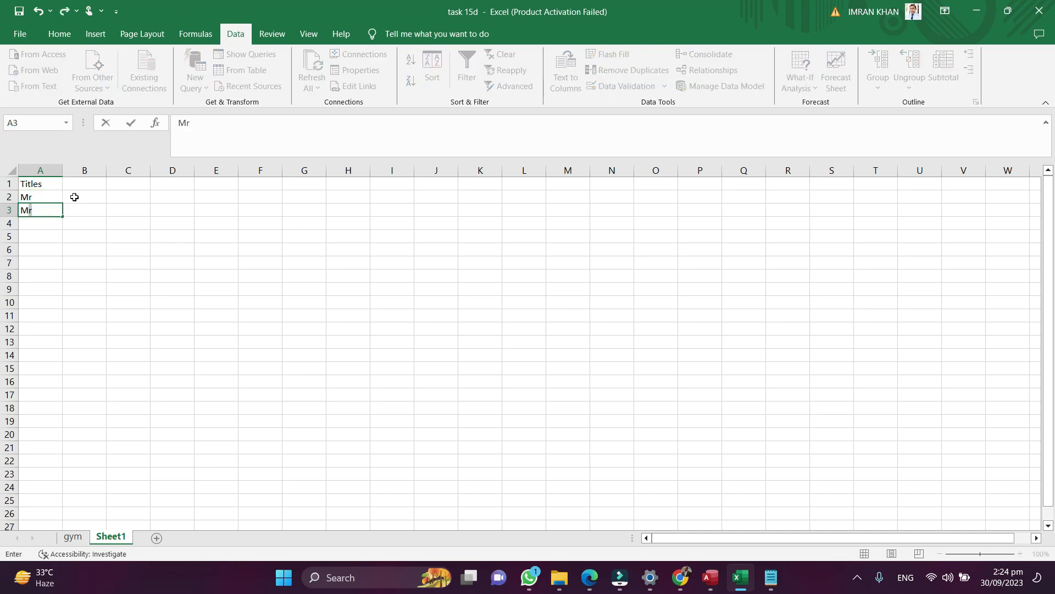
pyautogui.write('ss')
pyautogui.press('Return')
pyautogui.write('Mr')
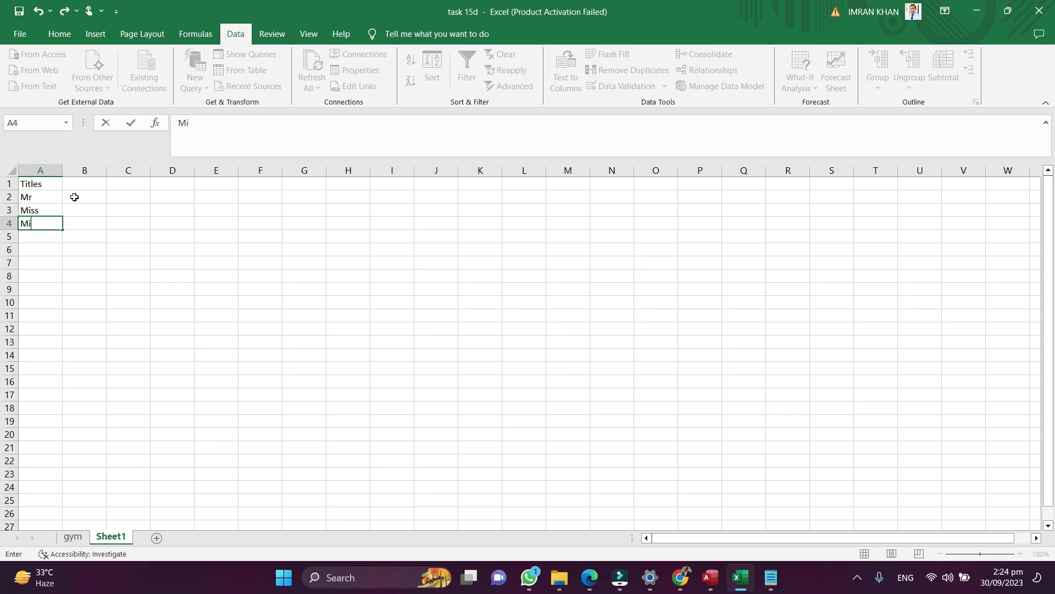
pyautogui.press('Return')
pyautogui.write('Dr')
pyautogui.press('Return')
# Extend the title list with Pro and Hafiz in cells A6 and A7, and highlight the entries from A2 to A7
pyautogui.write('Pro')
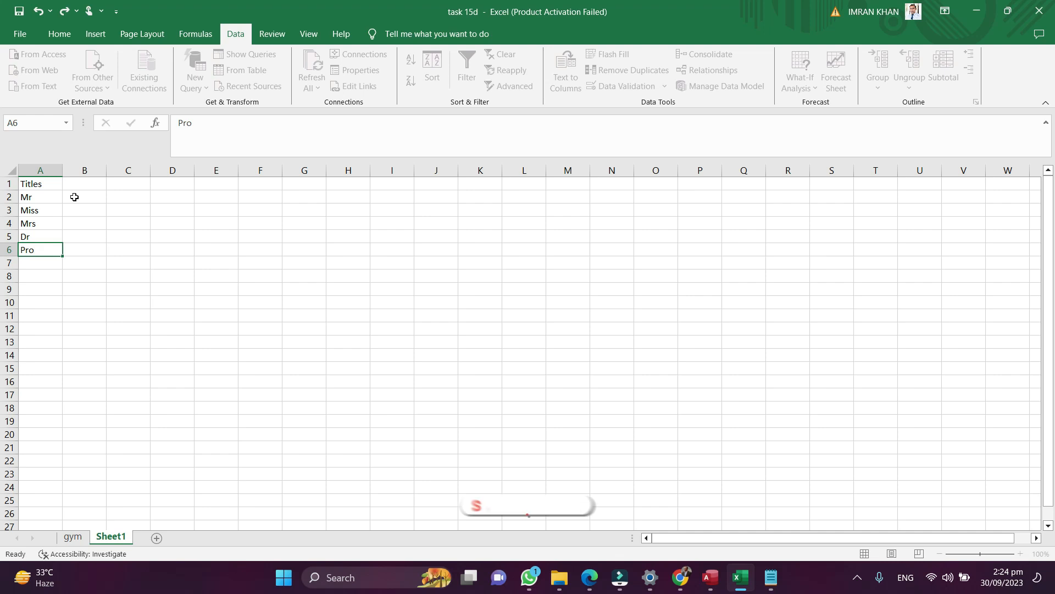
pyautogui.press('Return')
pyautogui.write('Hafi')
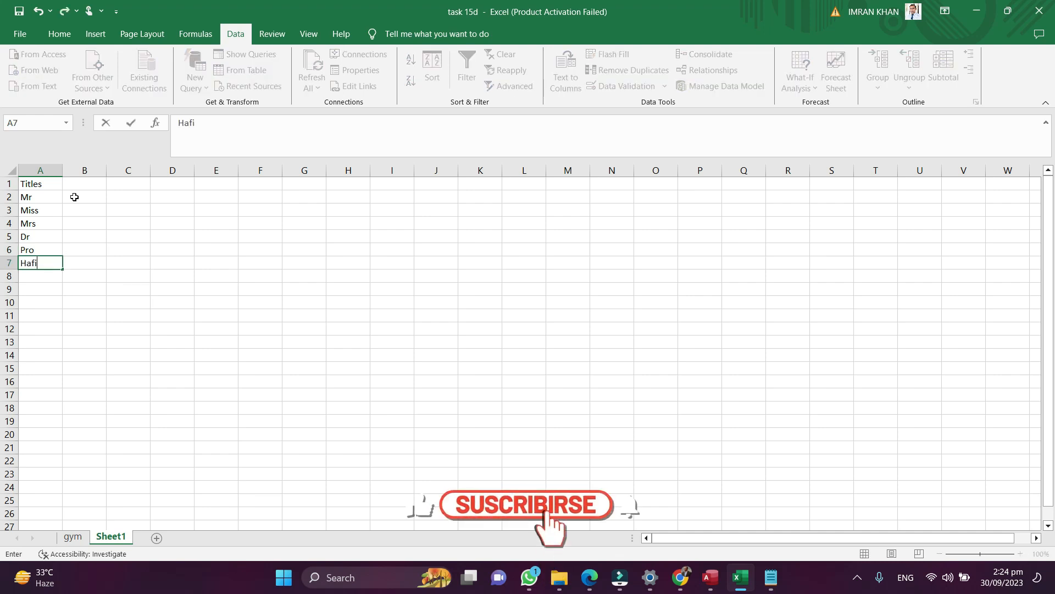
pyautogui.write('z')
pyautogui.press('Return')
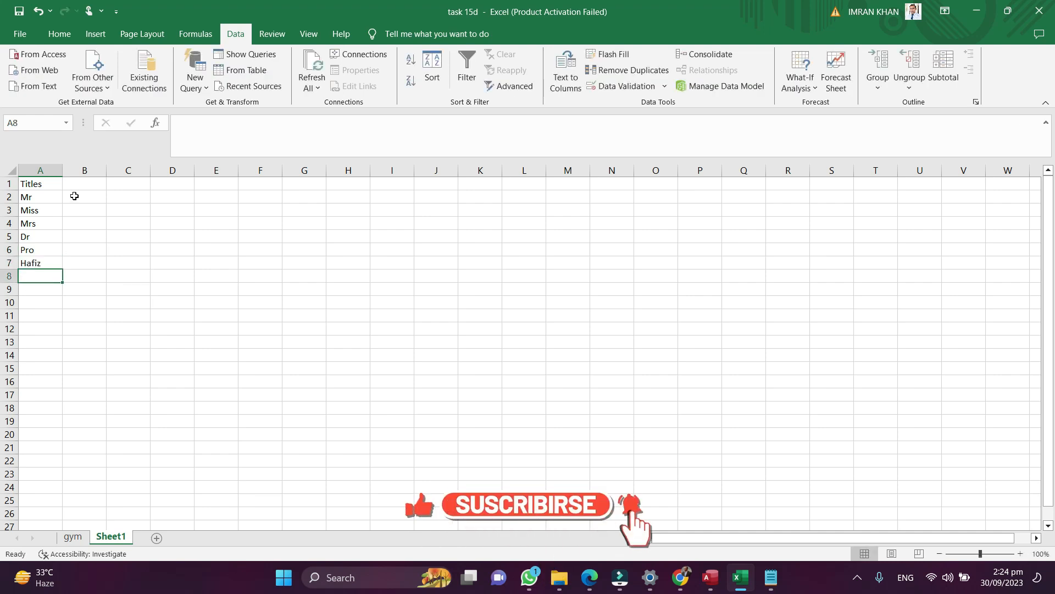
pyautogui.moveTo(50, 198); pyautogui.dragTo(36, 258)
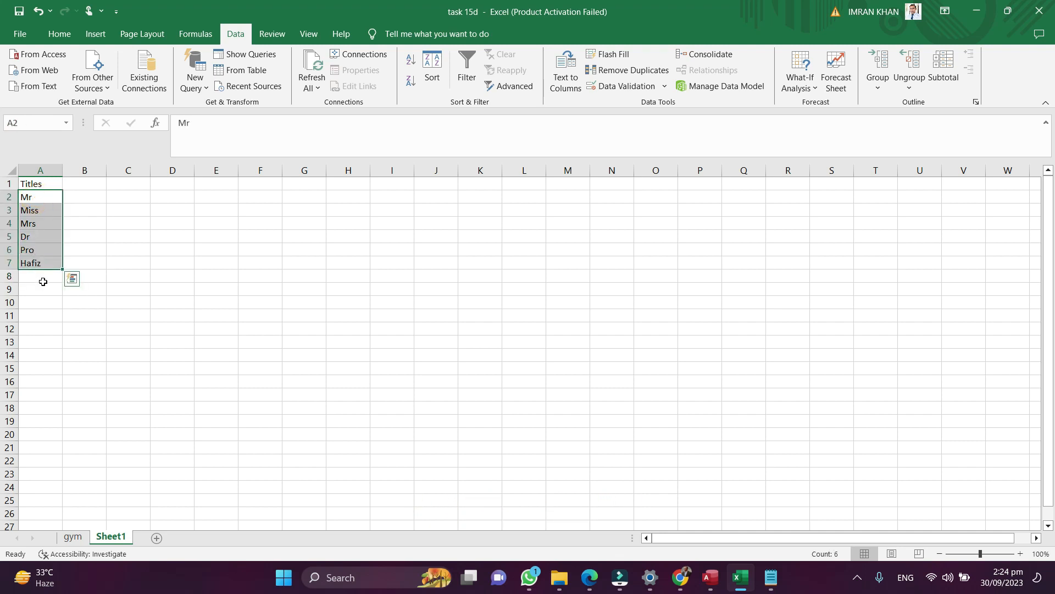
pyautogui.click(41, 280)
# Select the Title cells from A2 down to the last record in the gym sheet and open their data validation settings
pyautogui.click(76, 537)
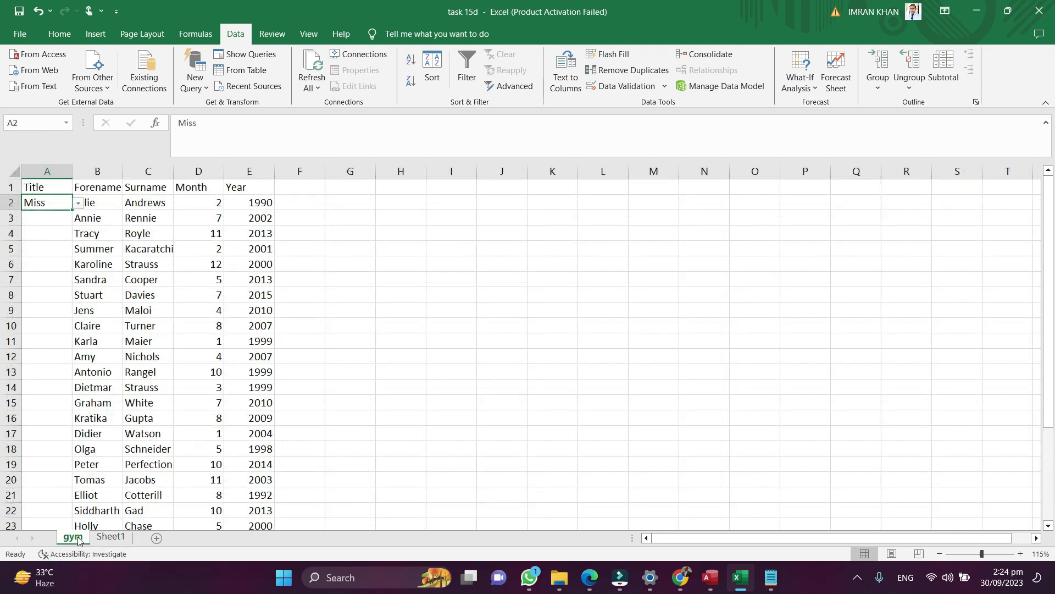
pyautogui.scroll(-4, 66, 291)
pyautogui.keyDown('shift'); pyautogui.click(57, 447); pyautogui.keyUp('shift')
pyautogui.scroll(4, 66, 343)
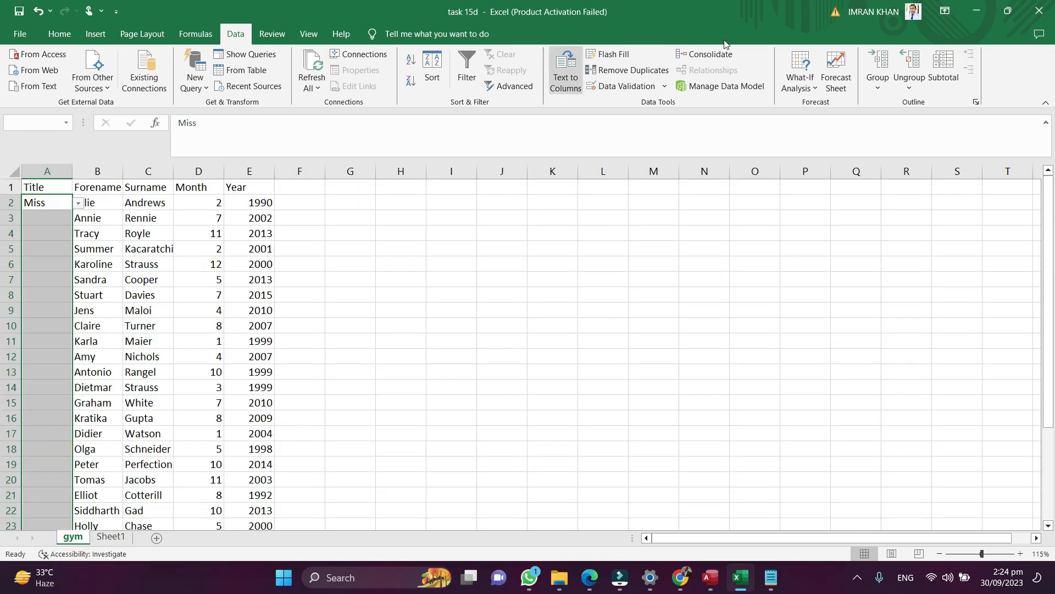
pyautogui.click(664, 87)
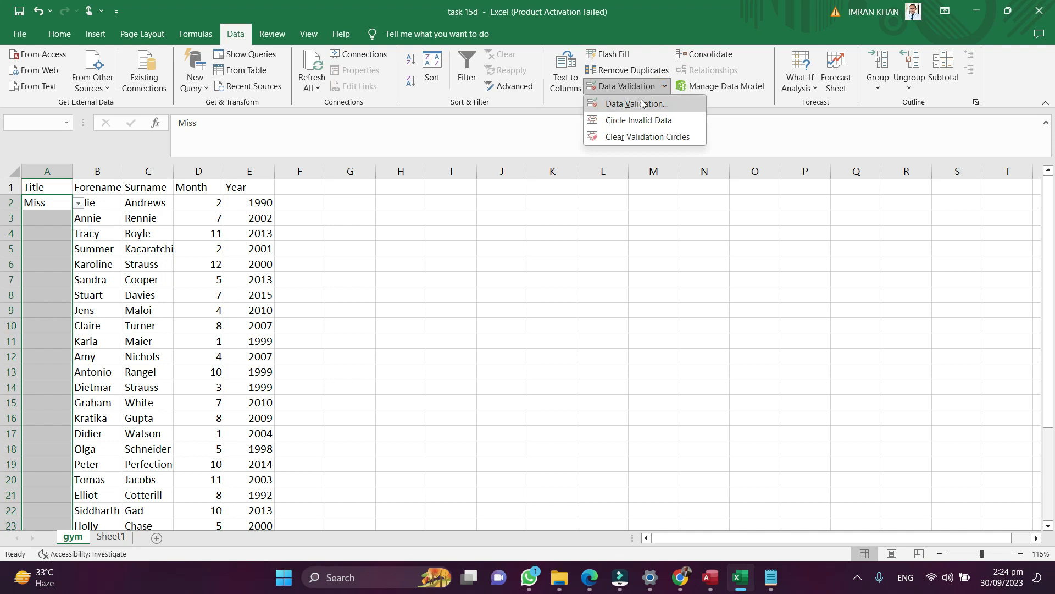
pyautogui.click(621, 101)
pyautogui.click(492, 208)
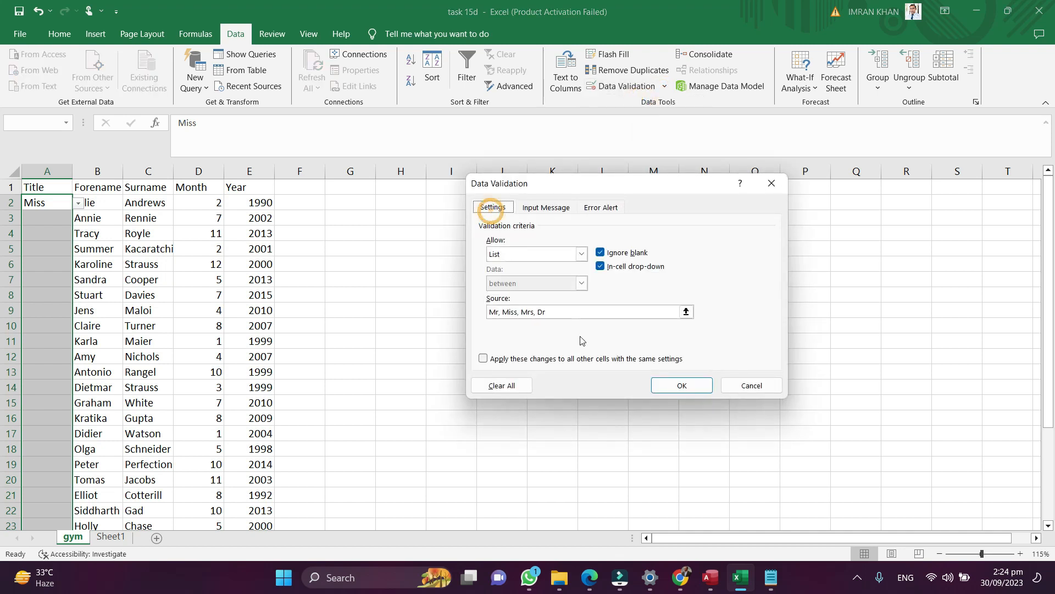
# Replace the validation list source with =Sheet1!$A$2:$A$7 and choose Mrs as the title in cell A2 of the gym sheet
pyautogui.click(583, 312)
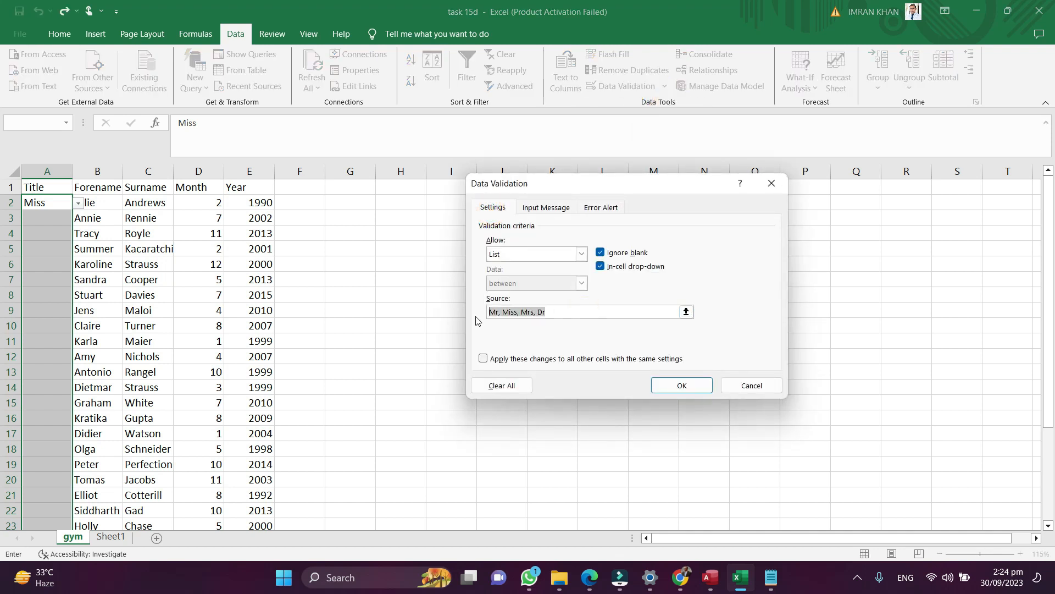
pyautogui.press('BackSpace')
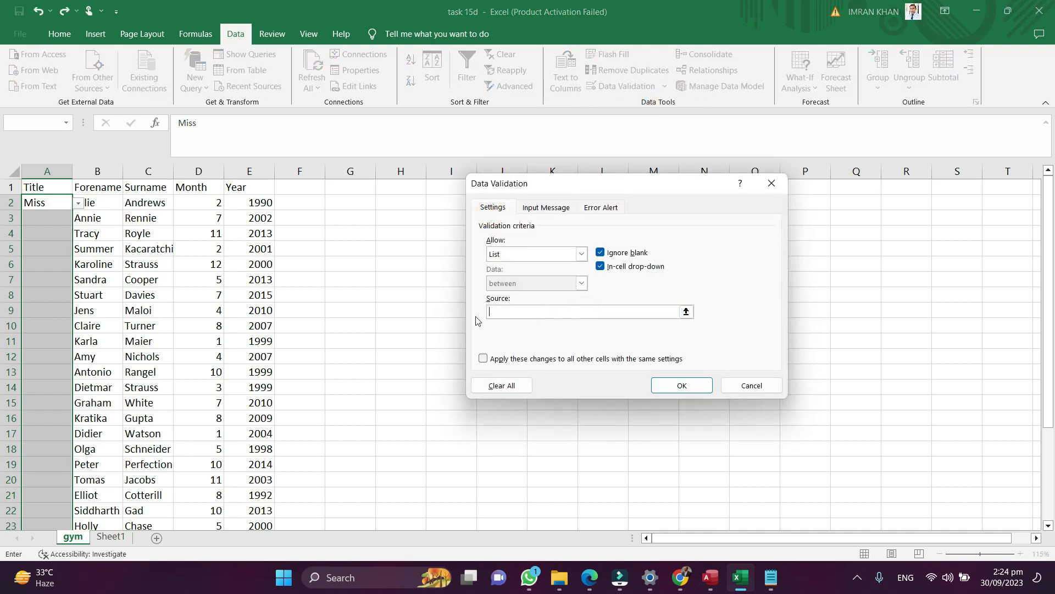
pyautogui.click(686, 312)
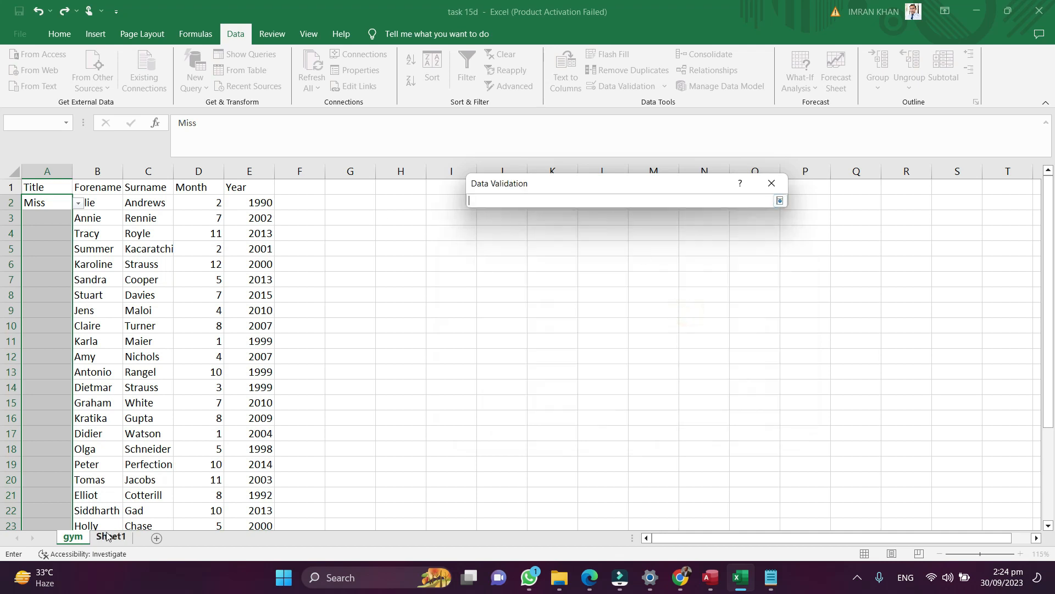
pyautogui.click(107, 536)
pyautogui.moveTo(33, 199); pyautogui.dragTo(43, 238)
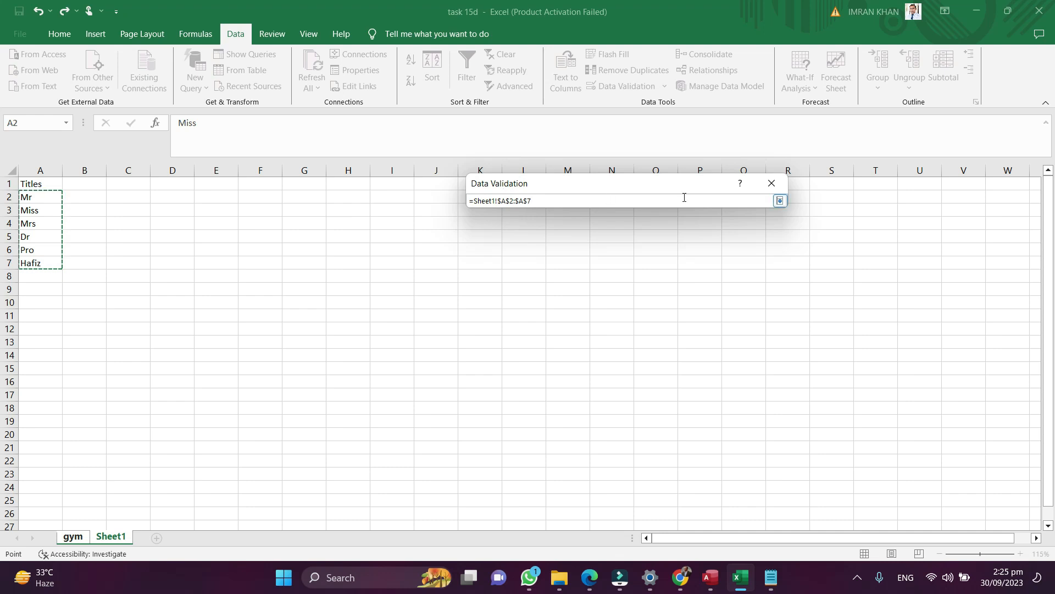
pyautogui.press('Return')
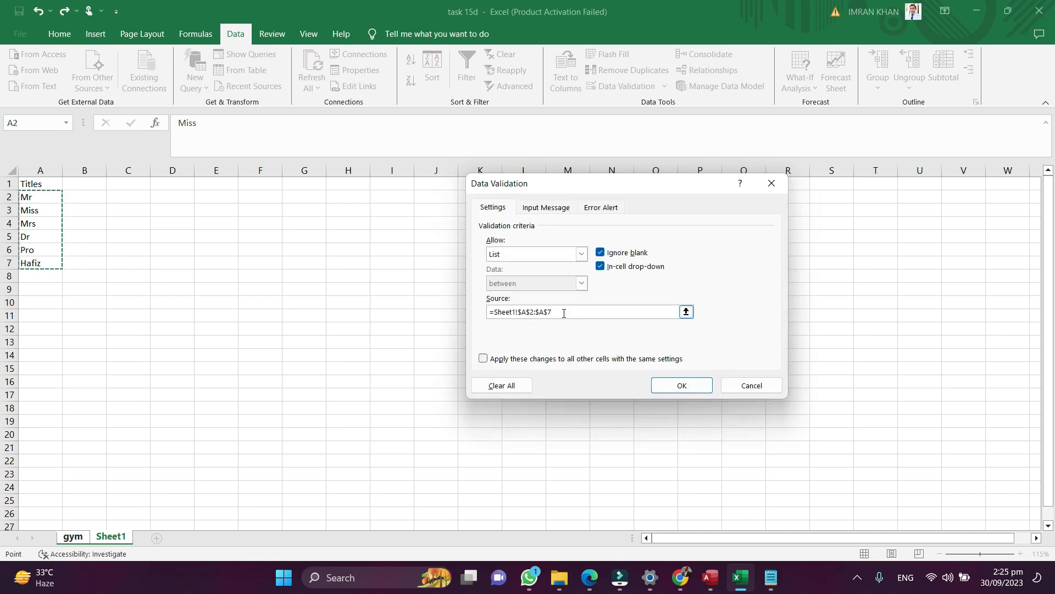
pyautogui.click(680, 384)
pyautogui.click(355, 300)
pyautogui.click(44, 205)
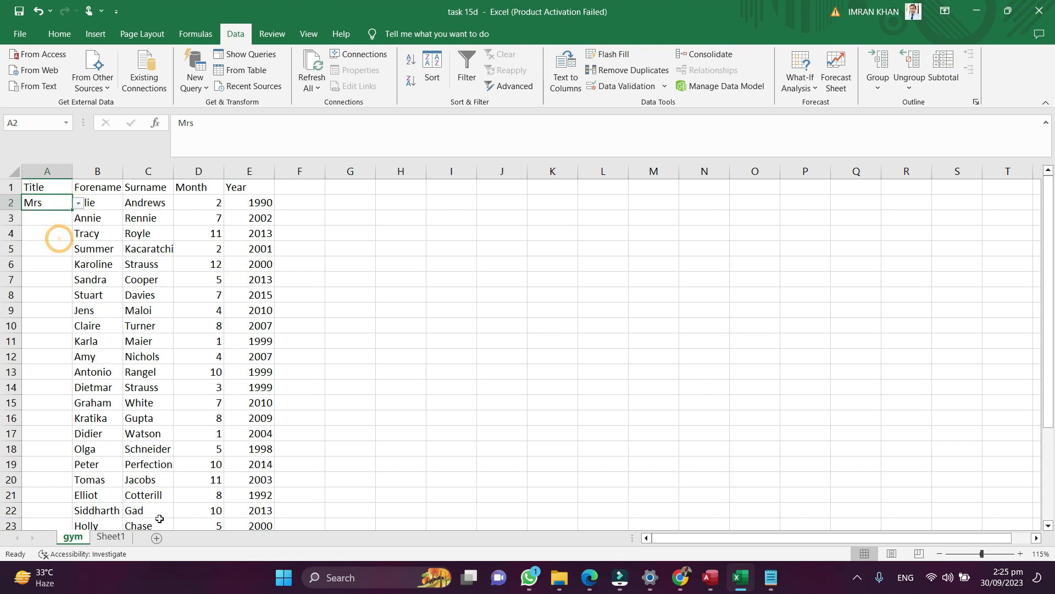
# Replace the title Hafiz with Sir in cell A7 of Sheet1
pyautogui.click(122, 537)
pyautogui.click(46, 262)
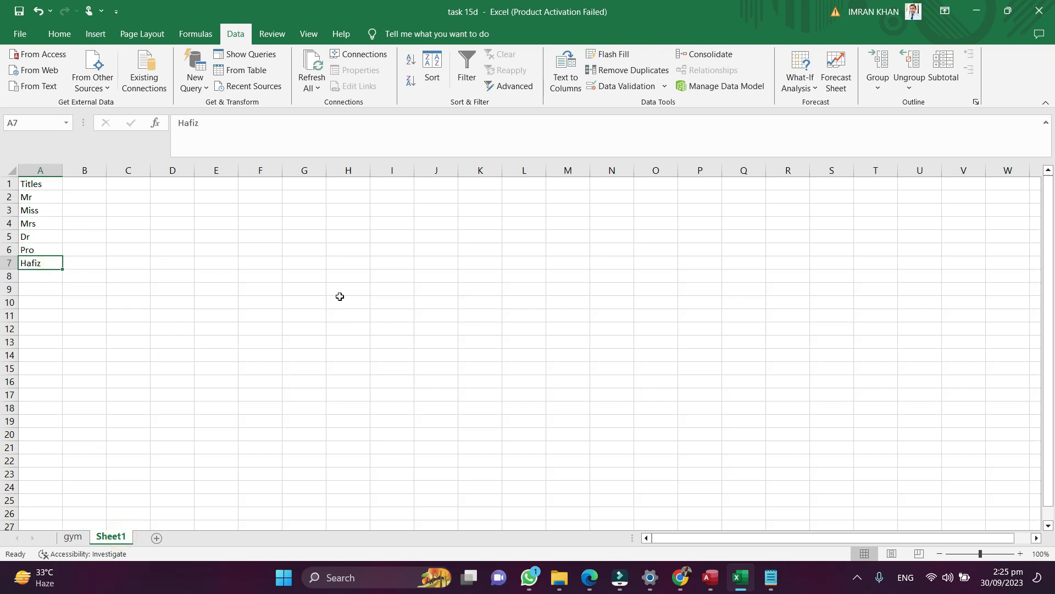
pyautogui.write('Sir')
pyautogui.press('Return')
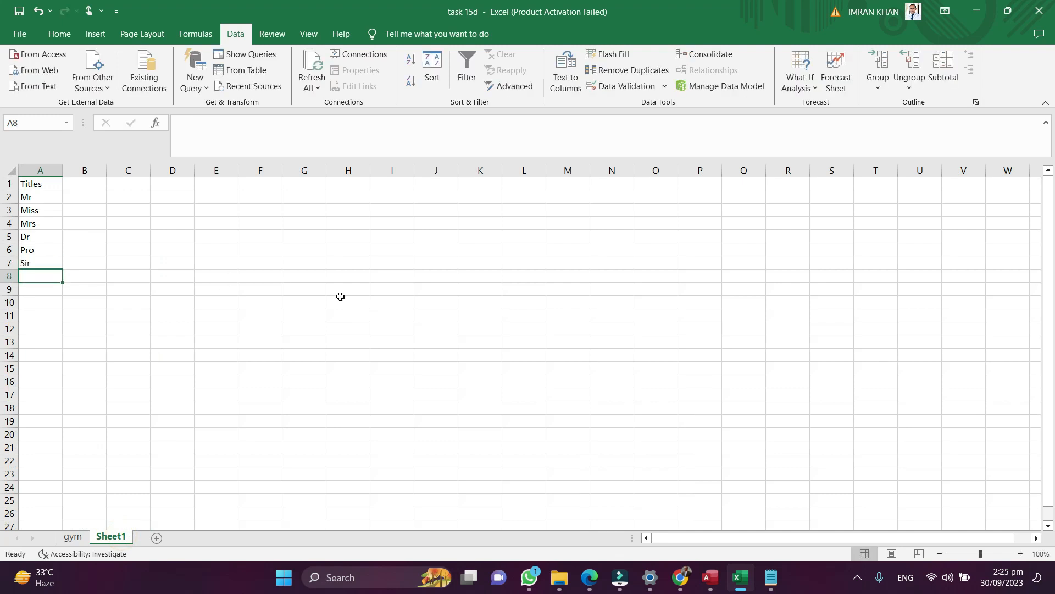
# Choose Sir from the title choices for cell A2 in the gym sheet
pyautogui.click(72, 537)
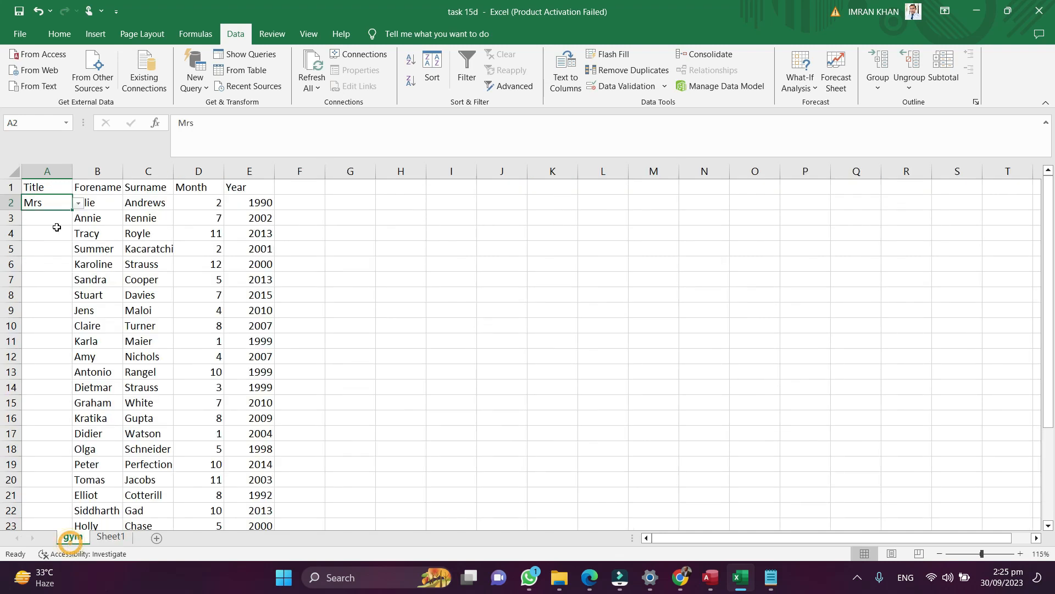
pyautogui.press('Down')
pyautogui.press('Up')
pyautogui.click(78, 205)
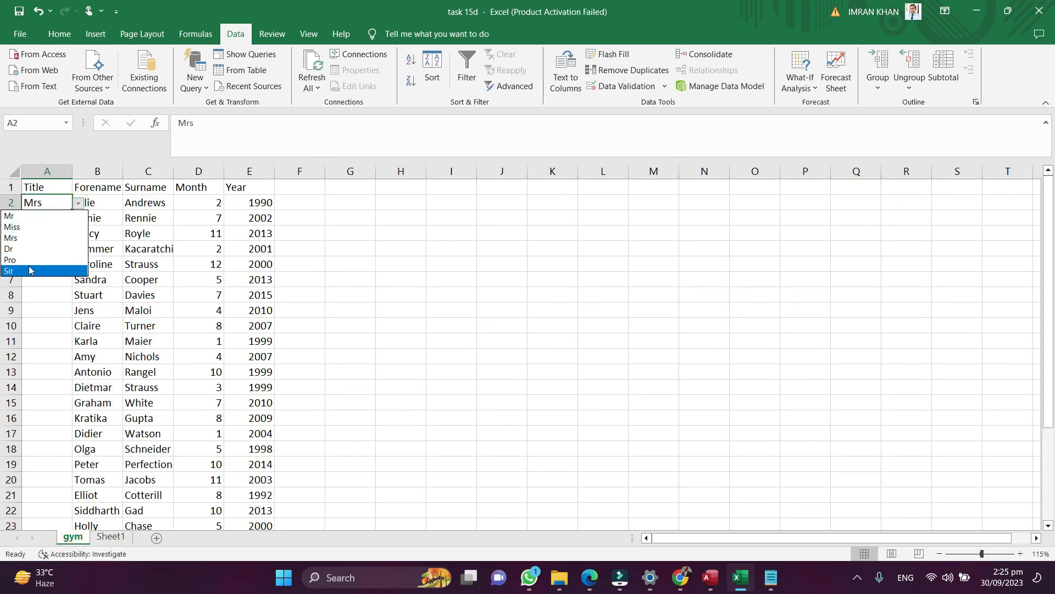
pyautogui.click(29, 269)
pyautogui.click(76, 205)
pyautogui.click(65, 202)
# Test the title validation by trying to enter fdf in cell A6, and dismiss the error alert
pyautogui.click(41, 264)
pyautogui.write('f')
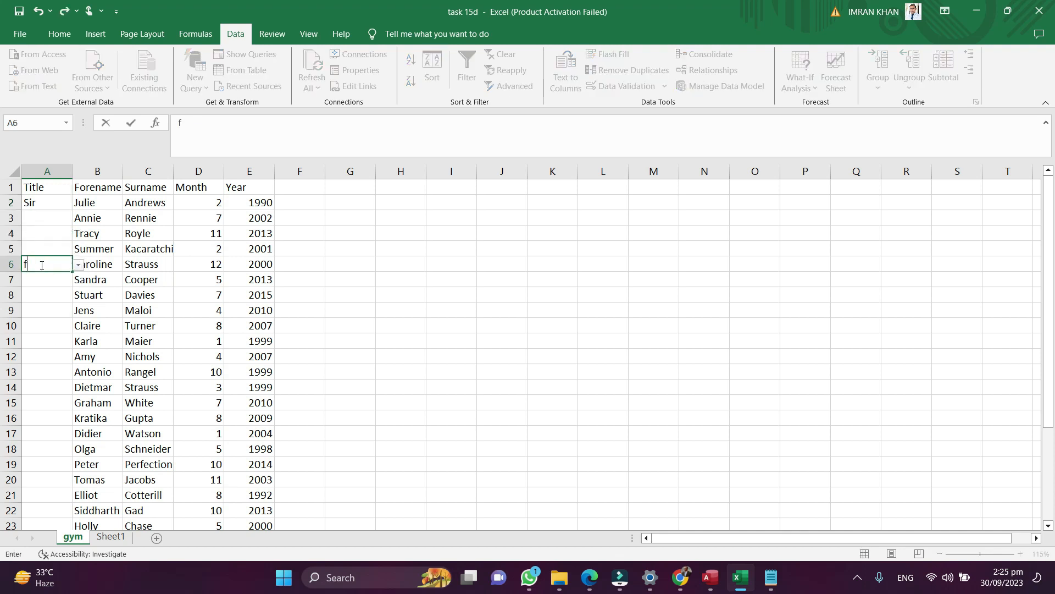
pyautogui.write('df')
pyautogui.press('Return')
pyautogui.press('Escape')
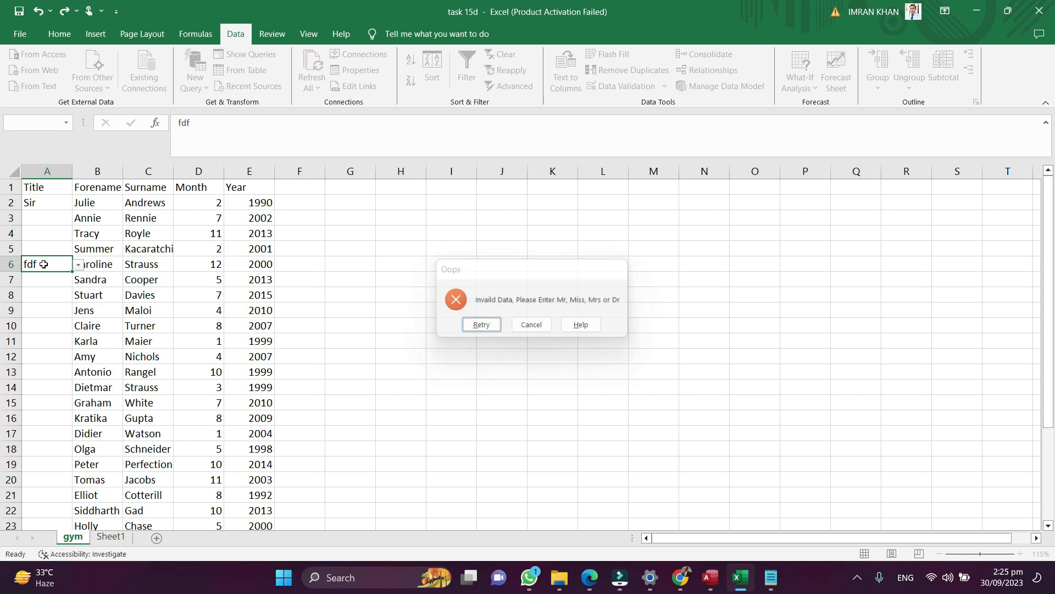
pyautogui.click(472, 329)
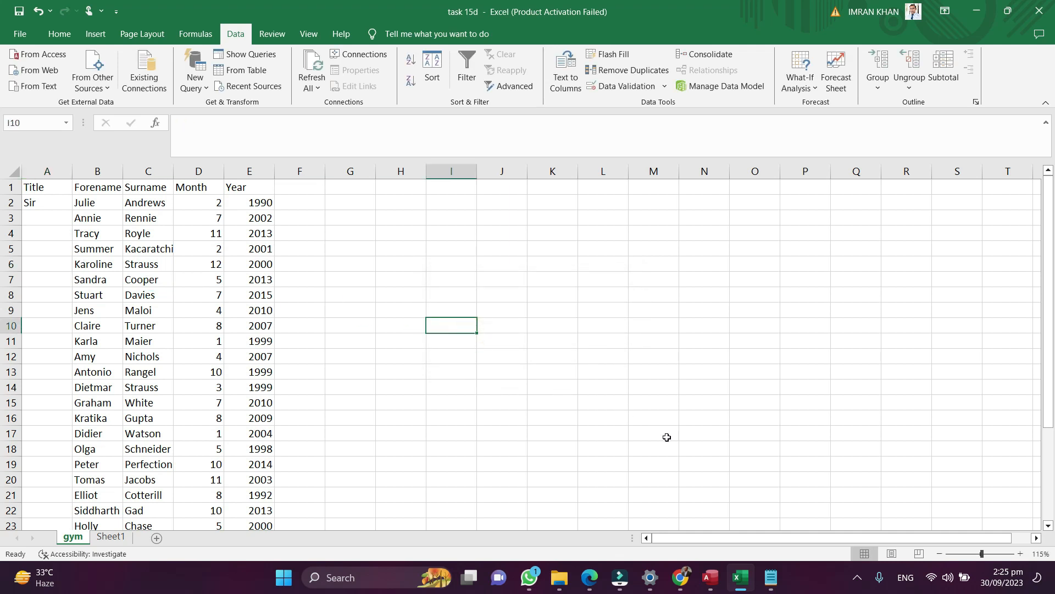
# Switch to the textbook PDF in Edge and review Task 15e with its validation and testing instructions
pyautogui.click(589, 577)
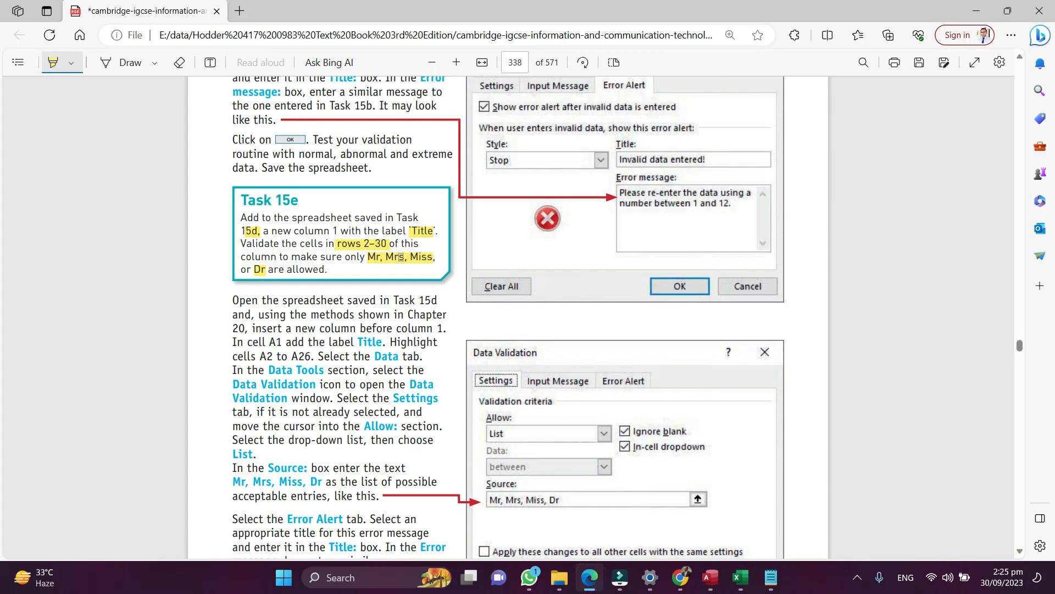
pyautogui.scroll(4, 503, 192)
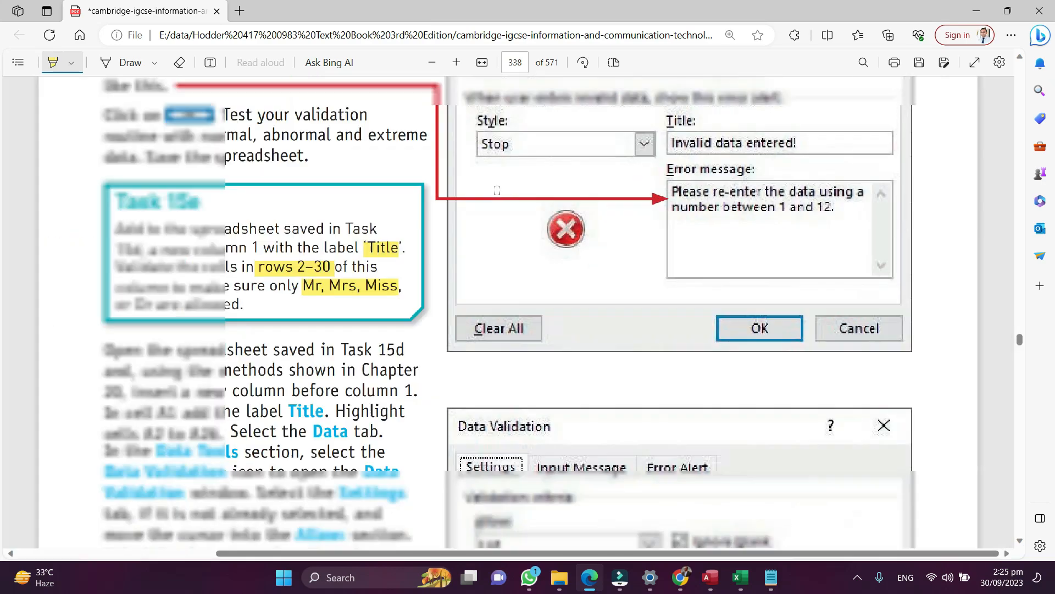
pyautogui.scroll(2, 210, 209)
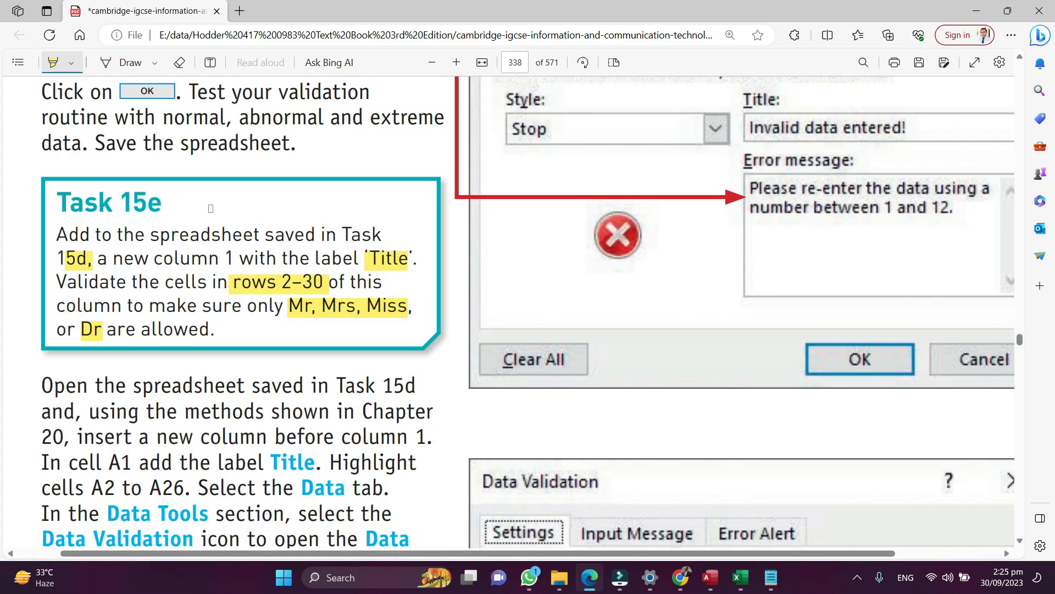
pyautogui.scroll(-3, 210, 209)
pyautogui.scroll(-10, 308, 249)
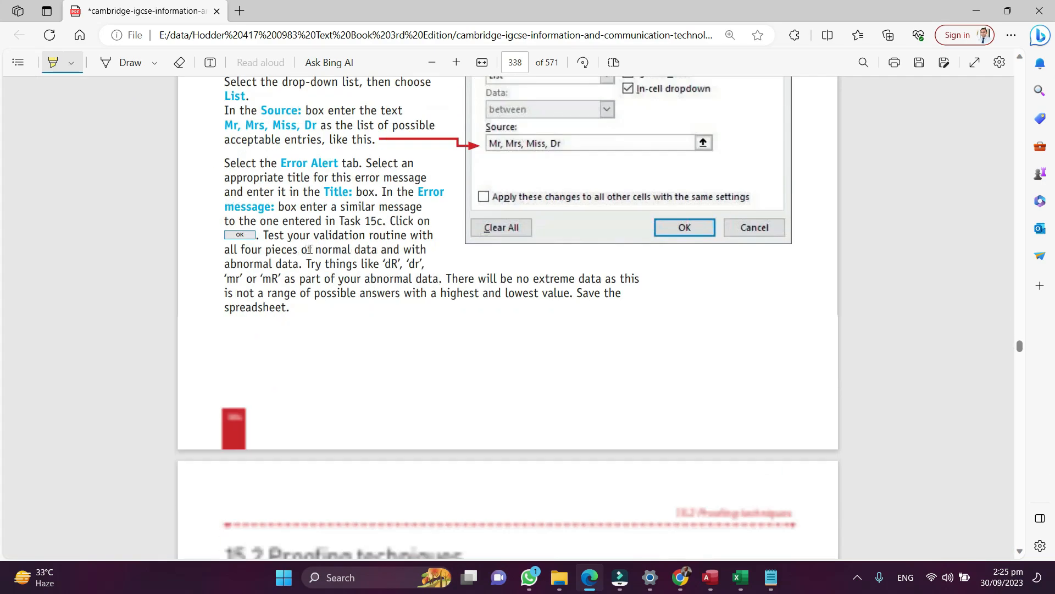
# Look through textbook section 15.2 Proofing techniques, covering accuracy of data entry, verification and proofreading
pyautogui.scroll(-15, 308, 249)
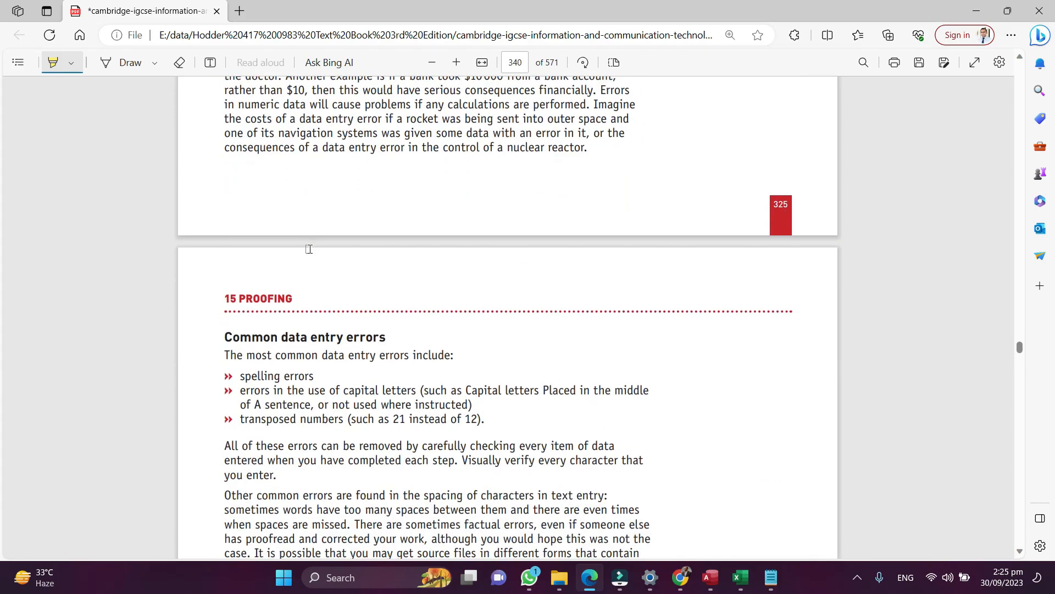
pyautogui.scroll(-20, 308, 249)
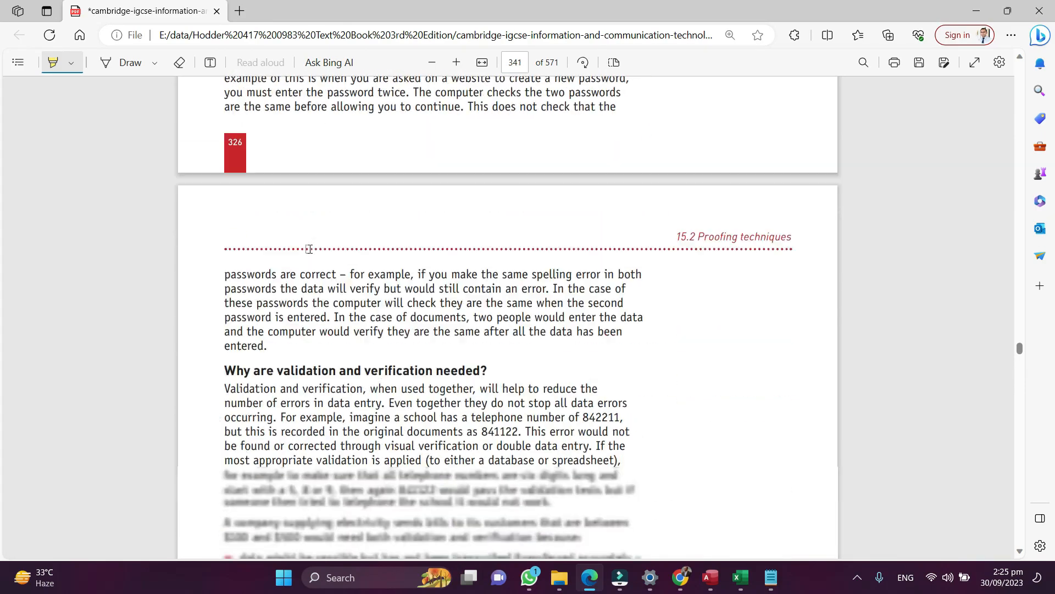
pyautogui.scroll(20, 309, 249)
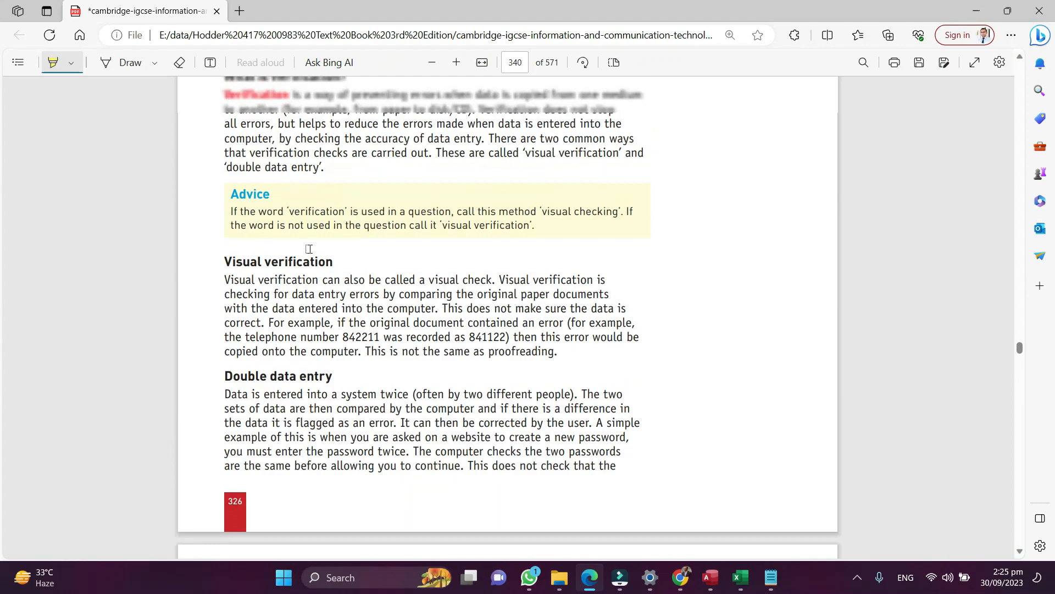
pyautogui.scroll(10, 319, 248)
pyautogui.scroll(-10, 321, 248)
pyautogui.scroll(-7, 406, 255)
pyautogui.scroll(-8, 359, 281)
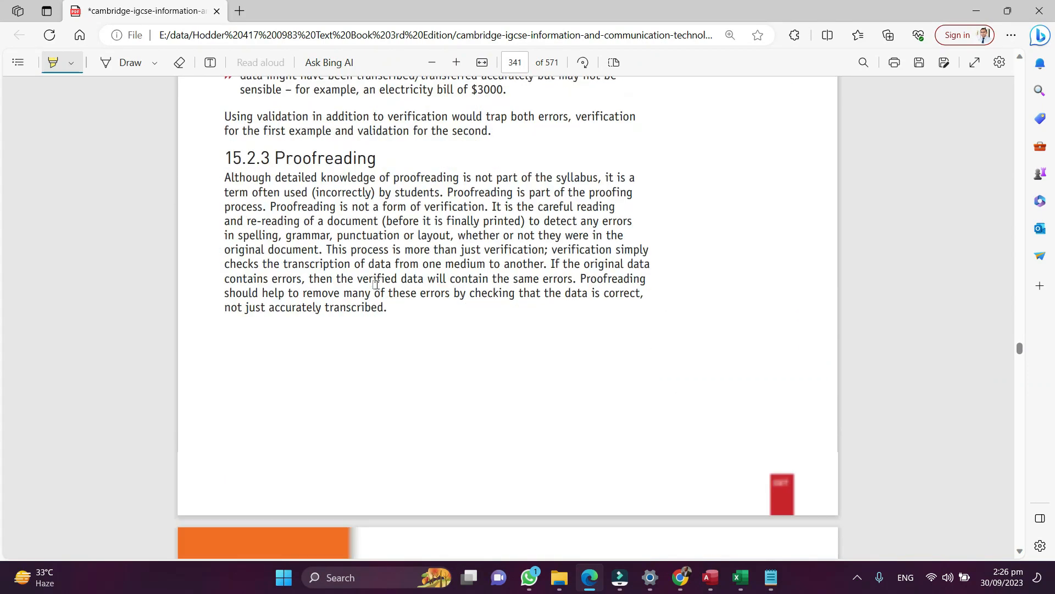
pyautogui.scroll(12, 442, 292)
pyautogui.scroll(10, 441, 292)
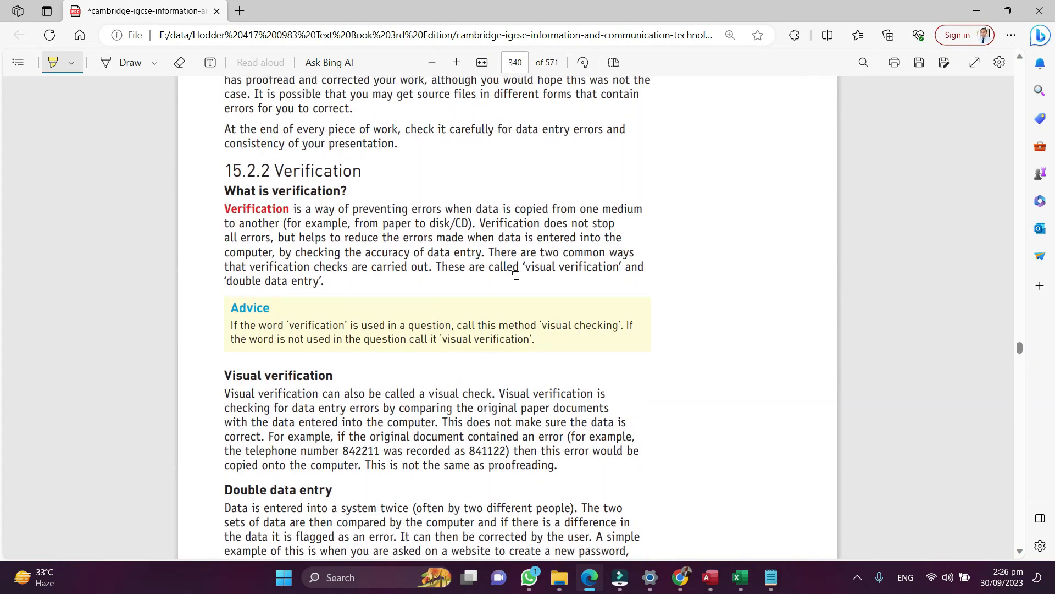
pyautogui.scroll(6, 520, 275)
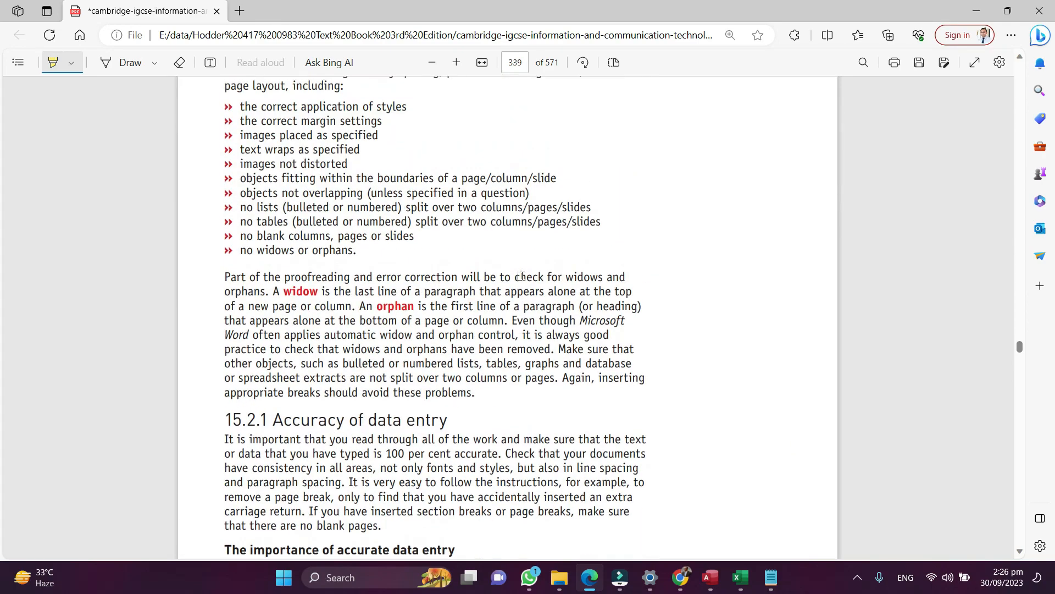
# Highlight the terms widow and orphan in the paragraph on proofreading and error correction
pyautogui.keyDown('ctrl'); pyautogui.scroll(3, 544, 299); pyautogui.keyUp('ctrl')
pyautogui.scroll(-2, 544, 300)
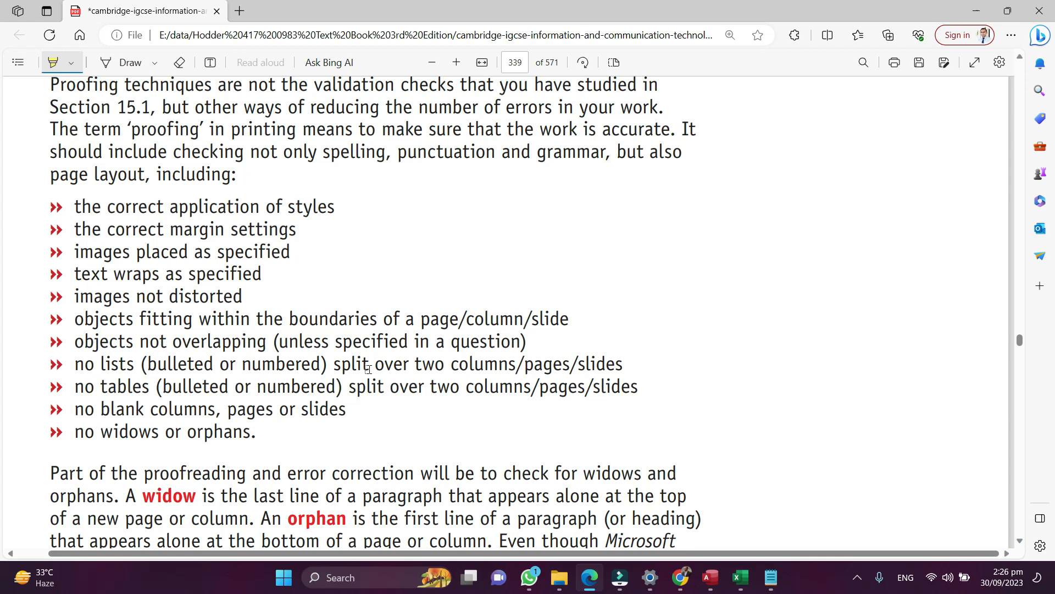
pyautogui.moveTo(144, 496); pyautogui.dragTo(183, 496)
pyautogui.moveTo(335, 518); pyautogui.dragTo(366, 518)
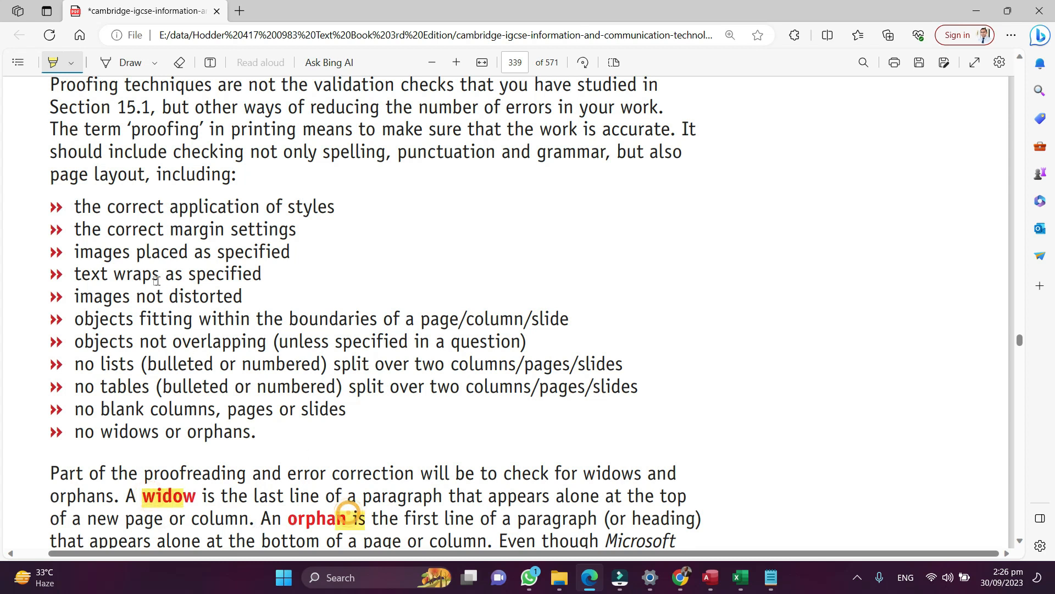